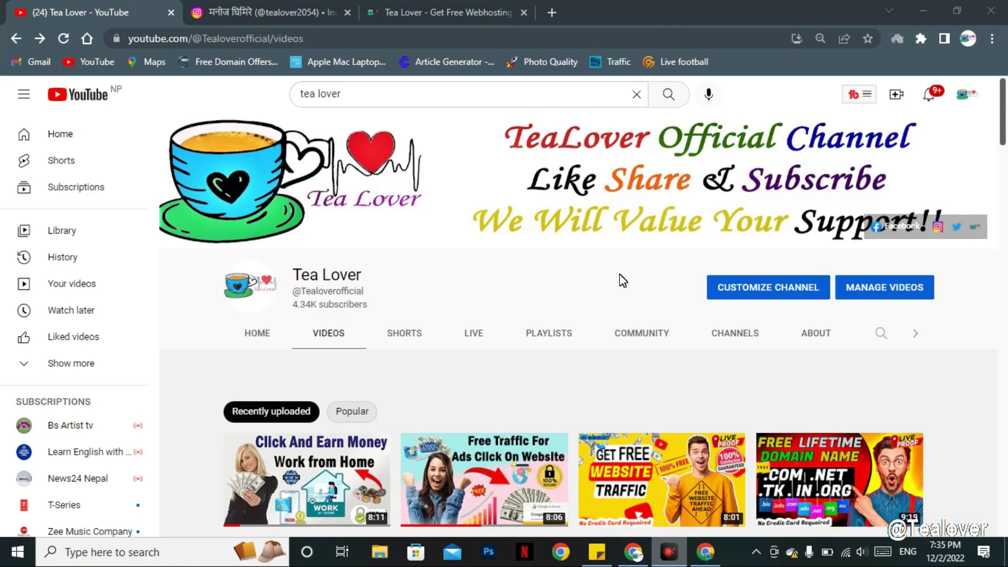
Scroll through the Tea Lover channel's recent videos, then switch to the Instagram profile
{"action": "scroll", "coordinate": [608, 271], "scroll_direction": "down", "scroll_amount": 3}
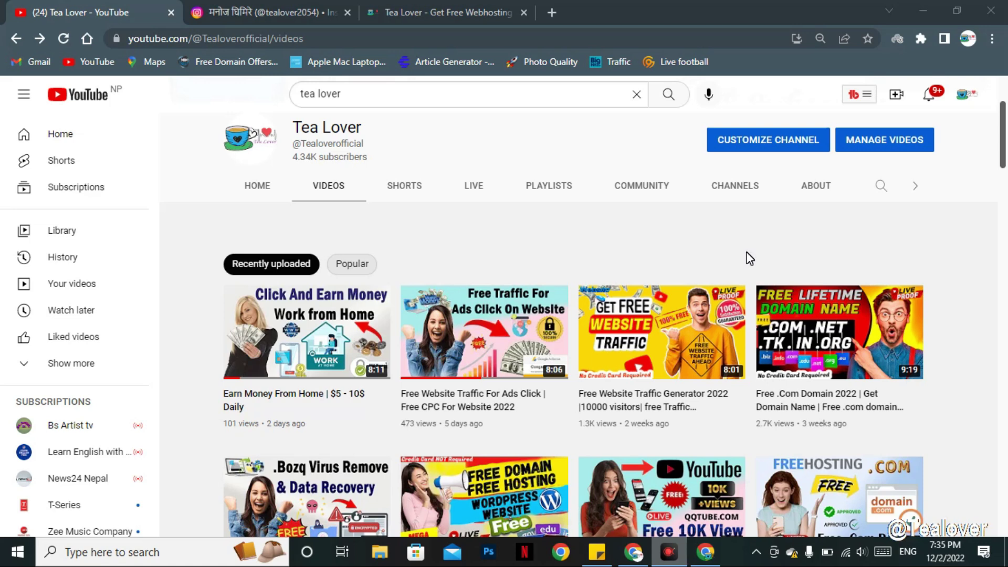
{"action": "left_click_drag", "start_coordinate": [1002, 126], "coordinate": [1005, 102]}
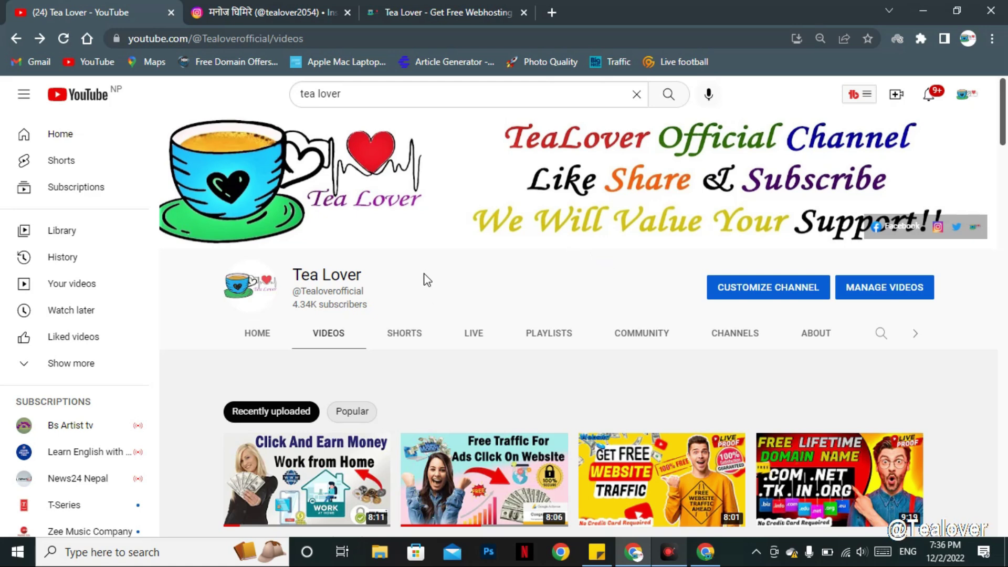
{"action": "left_click", "coordinate": [239, 10]}
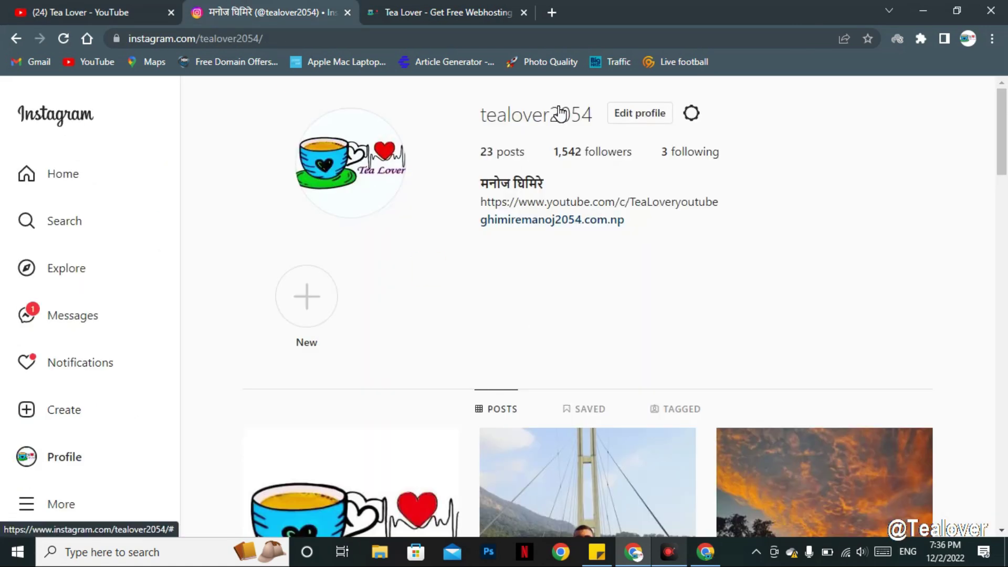
Glance at the Tea Lover website tab, then return to the YouTube videos page
{"action": "left_click", "coordinate": [441, 11]}
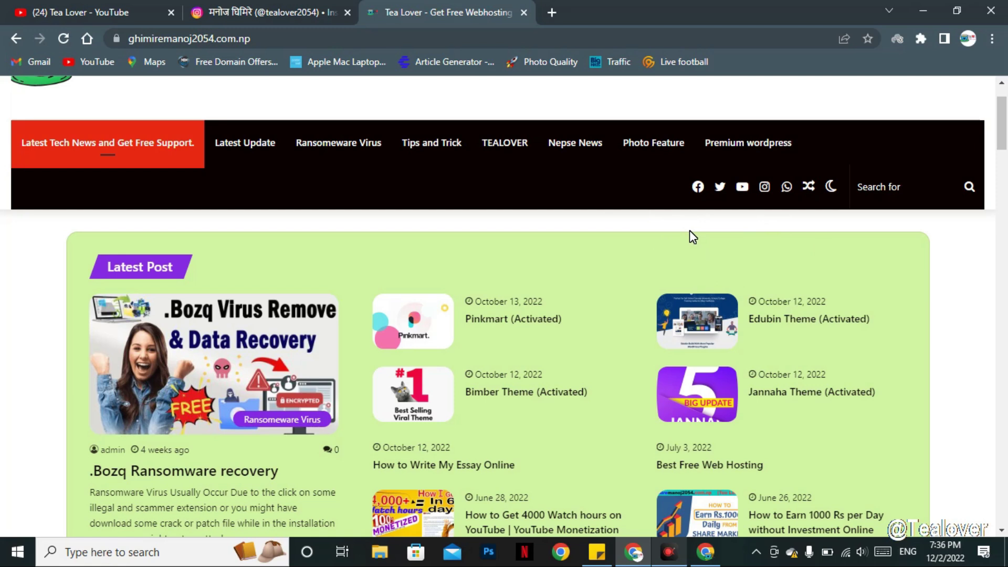
{"action": "key", "text": "ctrl+1"}
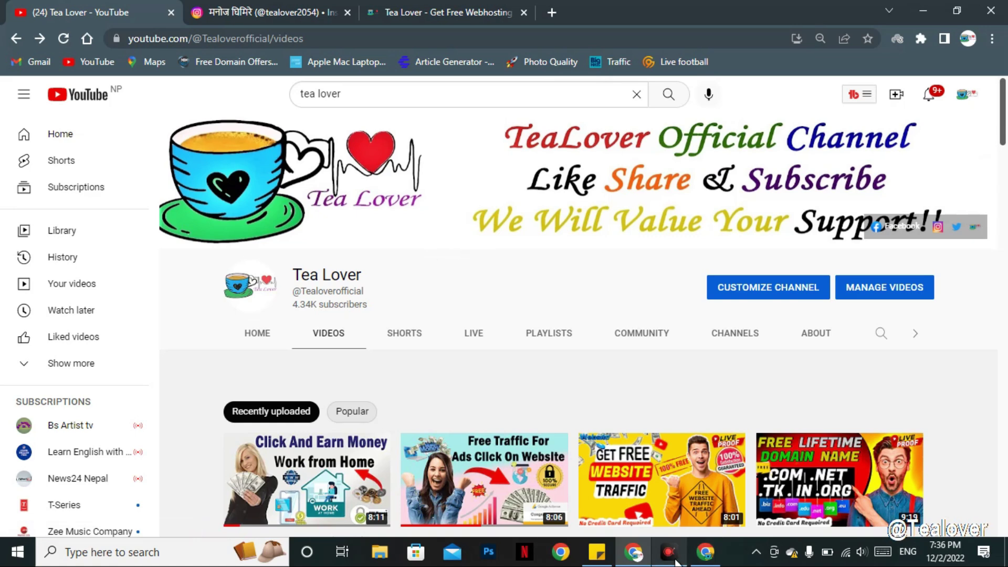
Check the $496.79 AdSense balance, minimize that window, and open a new browser tab
{"action": "left_click", "coordinate": [704, 556]}
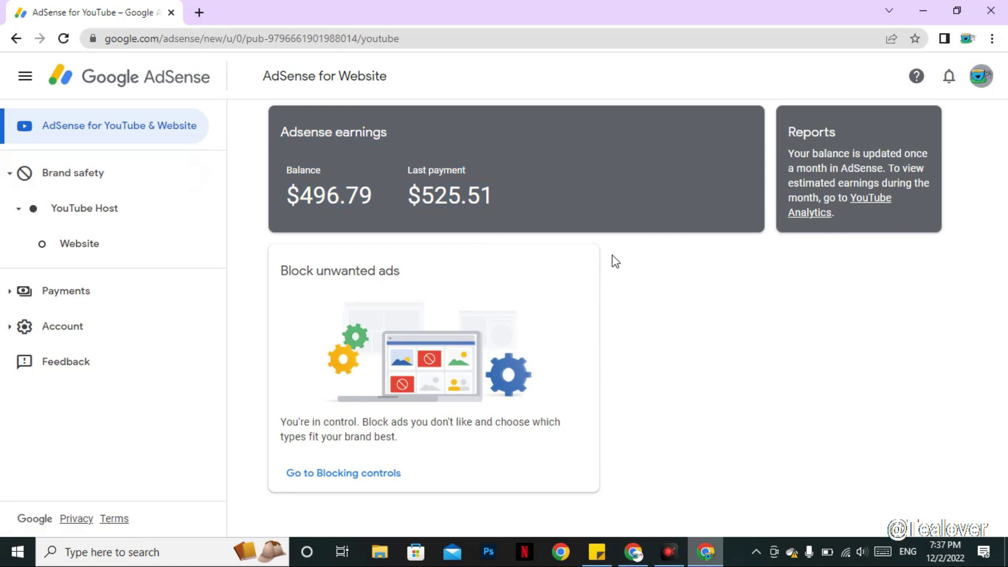
{"action": "left_click", "coordinate": [926, 7]}
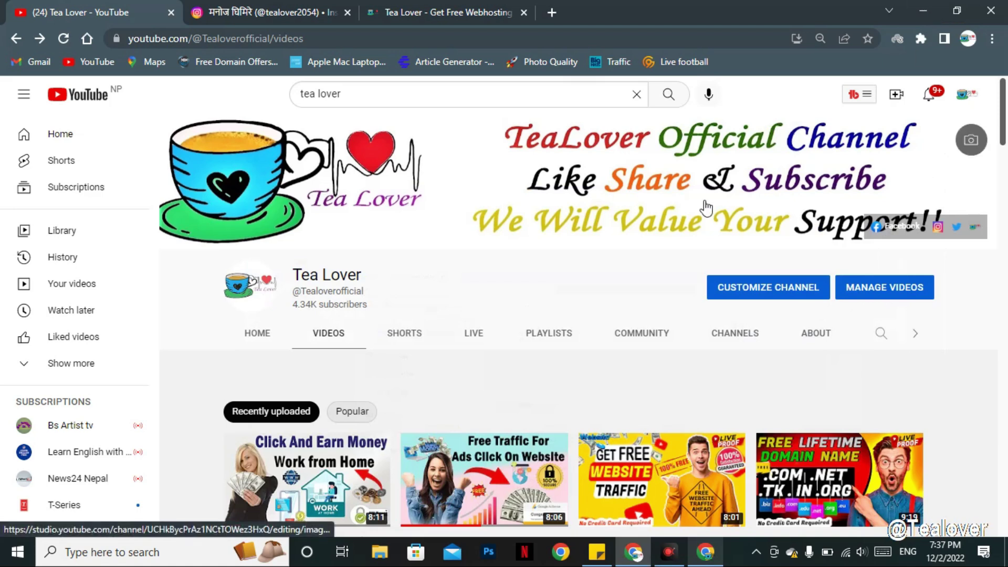
{"action": "scroll", "coordinate": [701, 209], "scroll_direction": "down", "scroll_amount": 3}
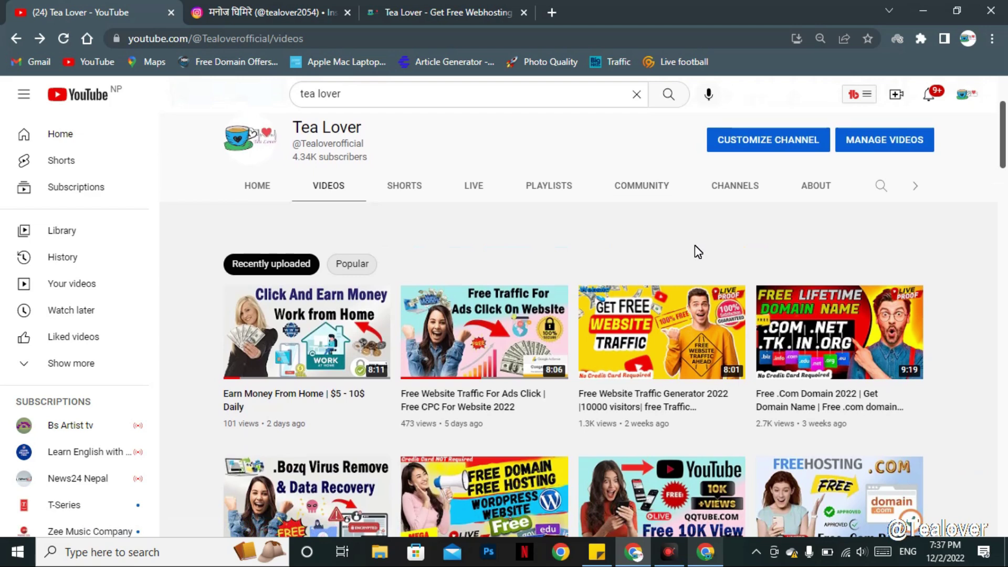
{"action": "scroll", "coordinate": [694, 250], "scroll_direction": "down", "scroll_amount": 3}
{"action": "scroll", "coordinate": [592, 338], "scroll_direction": "up", "scroll_amount": 6}
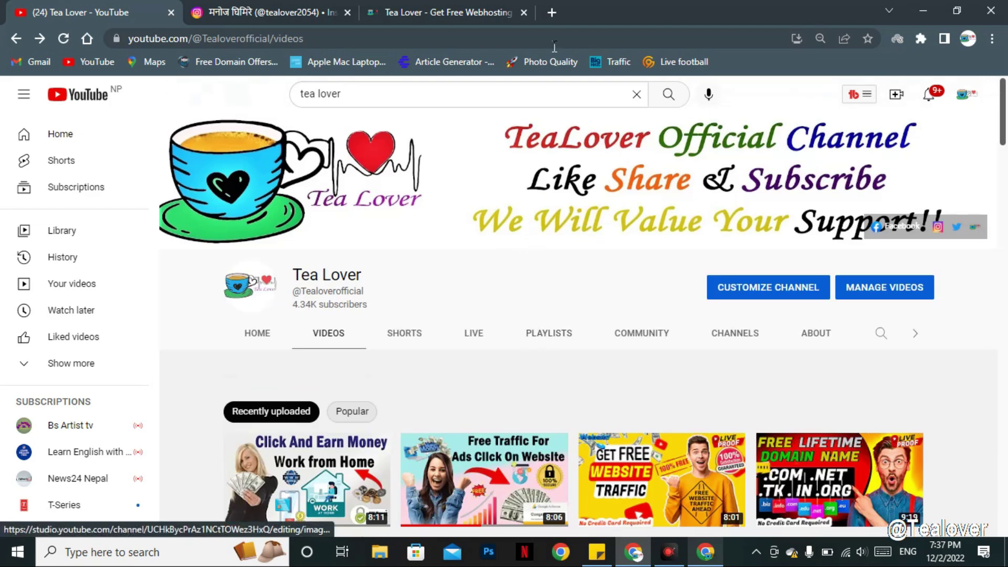
{"action": "left_click", "coordinate": [550, 13]}
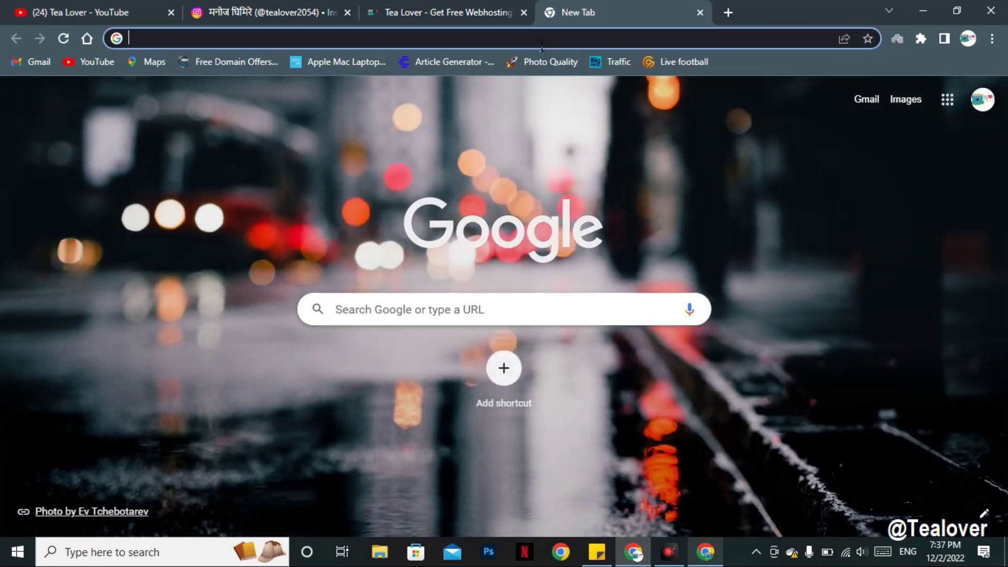
{"action": "type", "text": "https://en.webself.net/"}
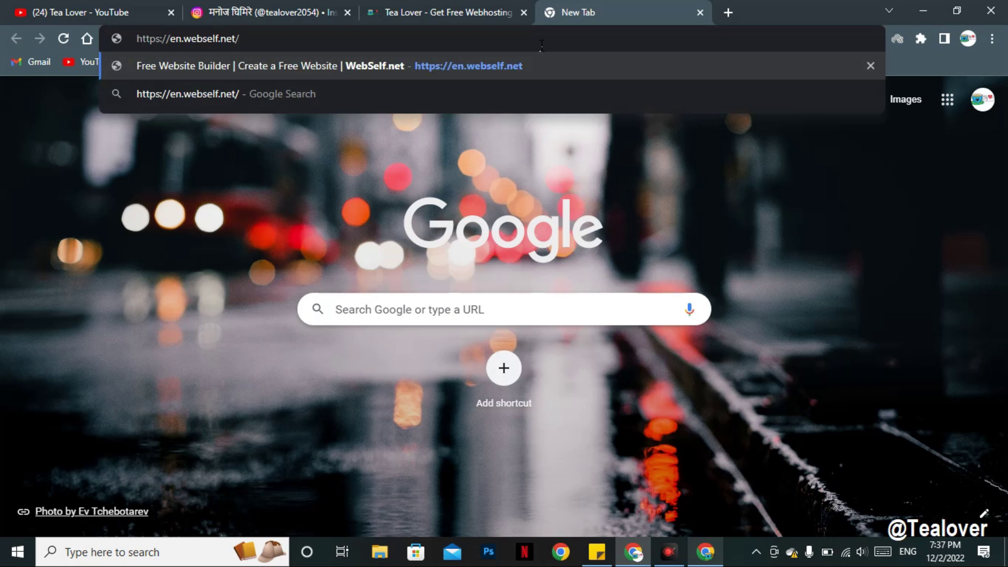
{"action": "key", "text": "Return"}
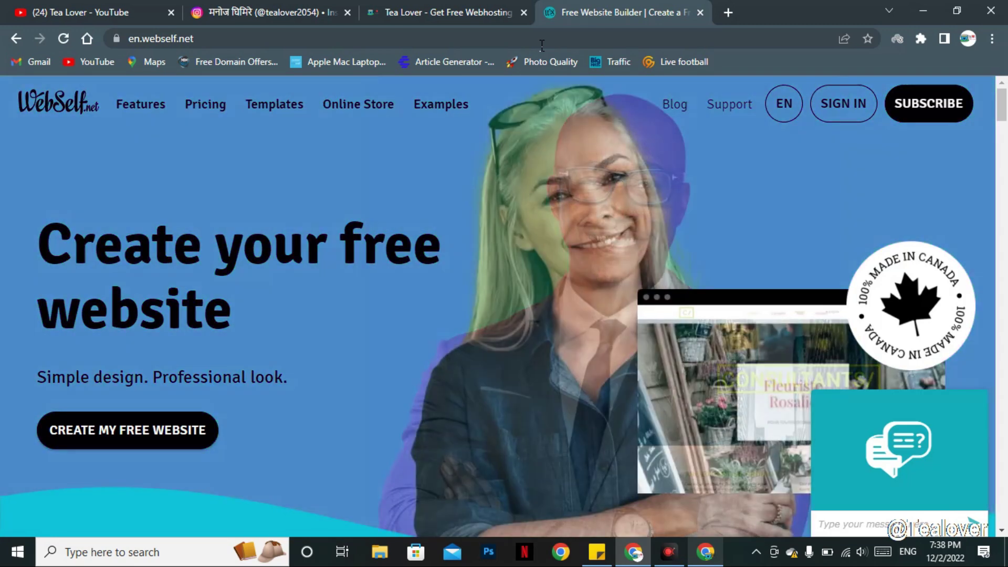
Browse the WebSelf home page's templates and features, then choose CREATE MY FREE WEBSITE
{"action": "scroll", "coordinate": [216, 265], "scroll_direction": "down", "scroll_amount": 15}
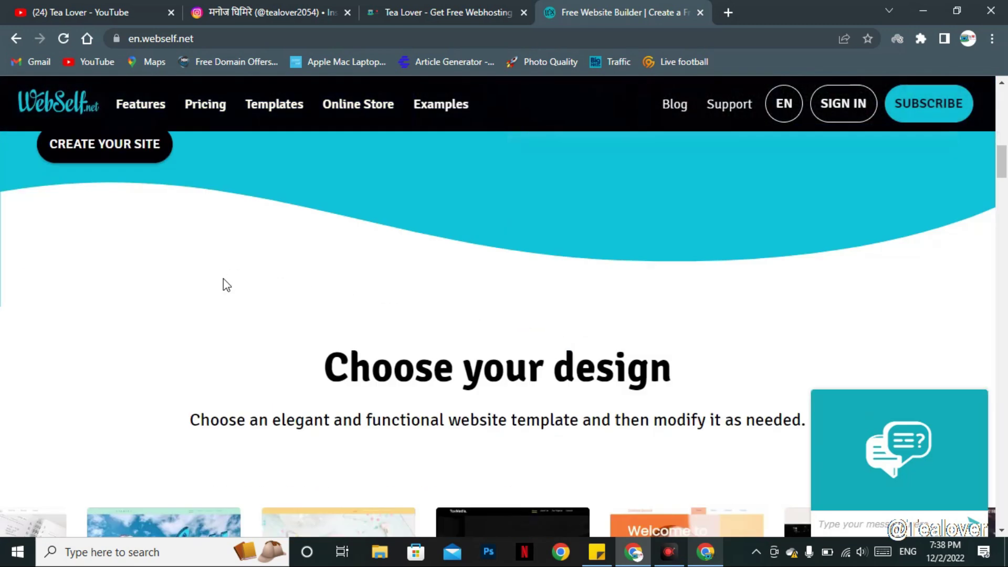
{"action": "scroll", "coordinate": [239, 311], "scroll_direction": "up", "scroll_amount": 10}
{"action": "scroll", "coordinate": [239, 310], "scroll_direction": "up", "scroll_amount": 5}
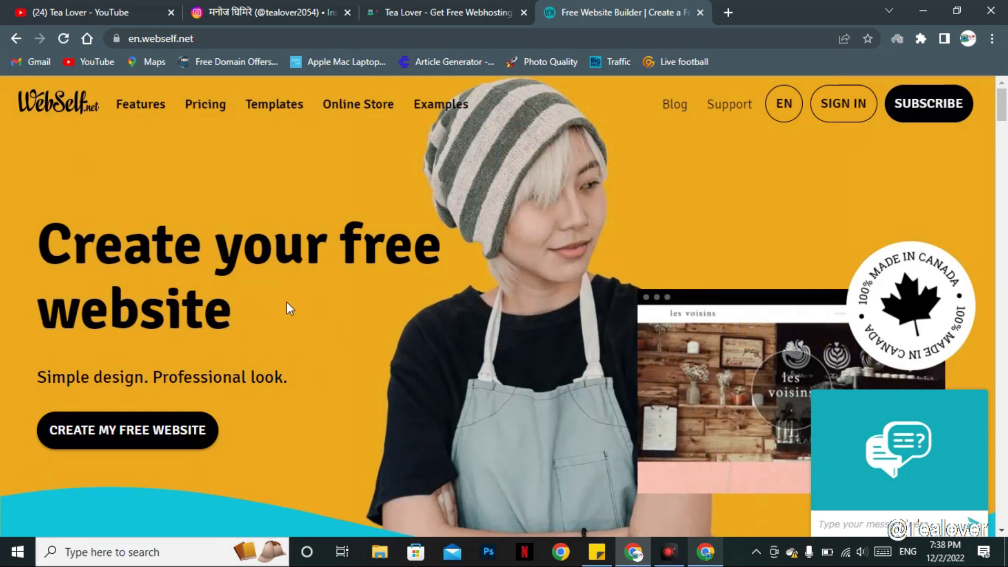
{"action": "left_click_drag", "start_coordinate": [116, 253], "coordinate": [404, 341]}
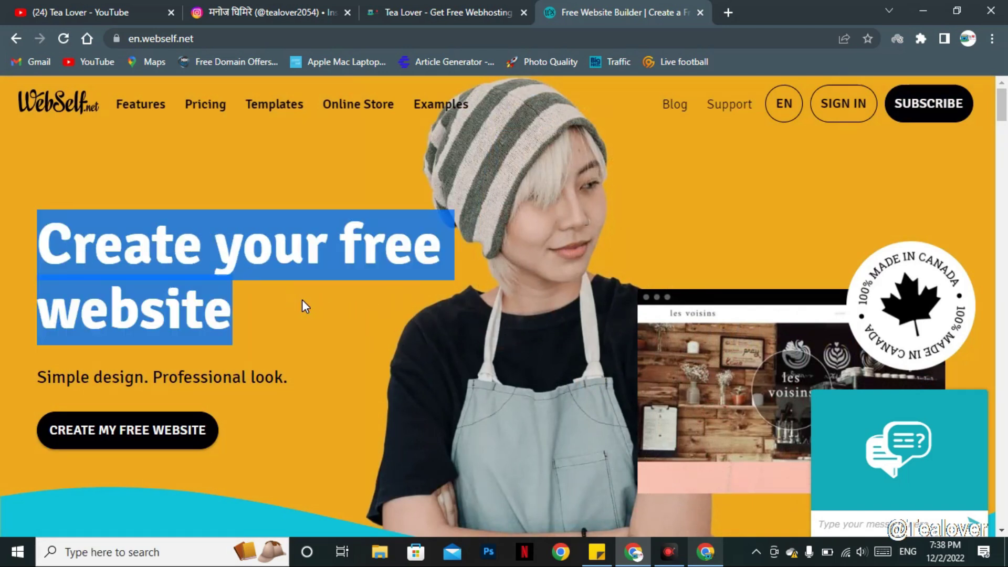
{"action": "scroll", "coordinate": [283, 450], "scroll_direction": "down", "scroll_amount": 15}
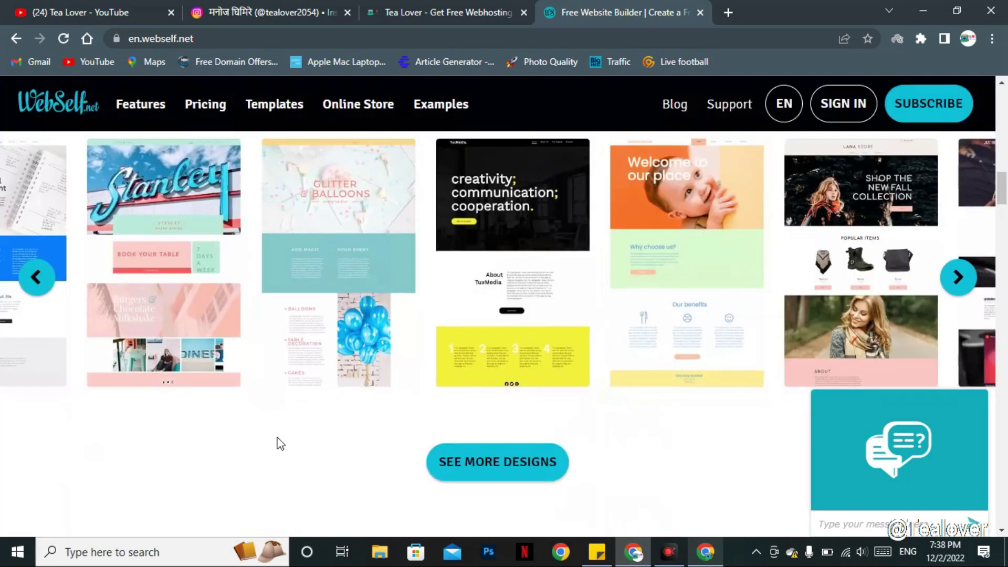
{"action": "scroll", "coordinate": [377, 299], "scroll_direction": "down", "scroll_amount": 10}
{"action": "scroll", "coordinate": [370, 313], "scroll_direction": "down", "scroll_amount": 8}
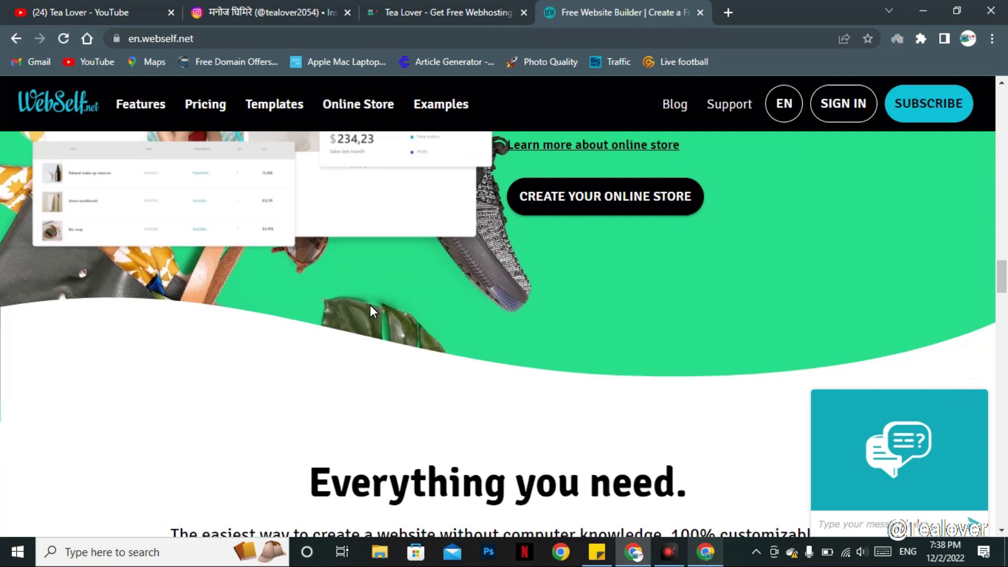
{"action": "scroll", "coordinate": [370, 306], "scroll_direction": "down", "scroll_amount": 20}
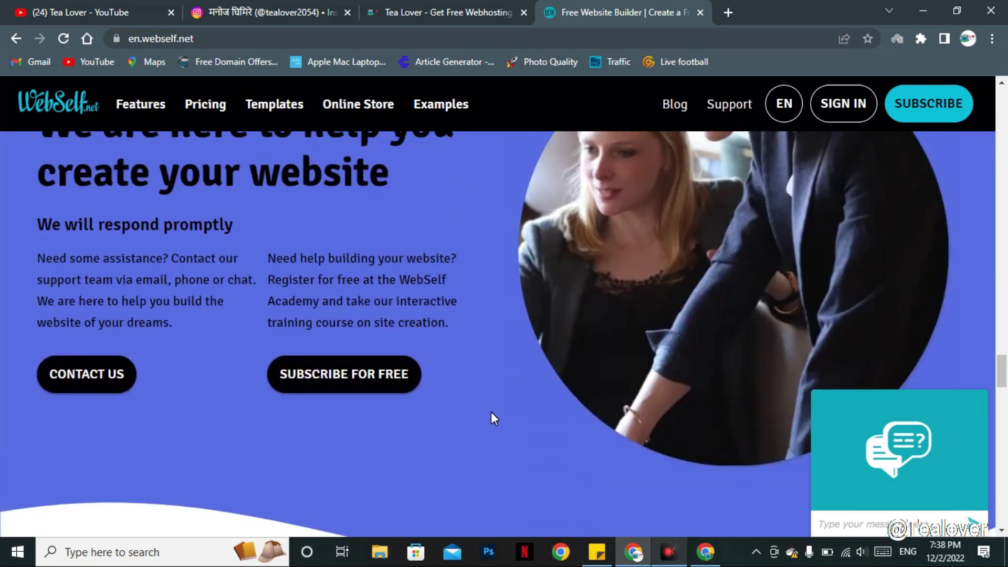
{"action": "scroll", "coordinate": [490, 412], "scroll_direction": "up", "scroll_amount": 10}
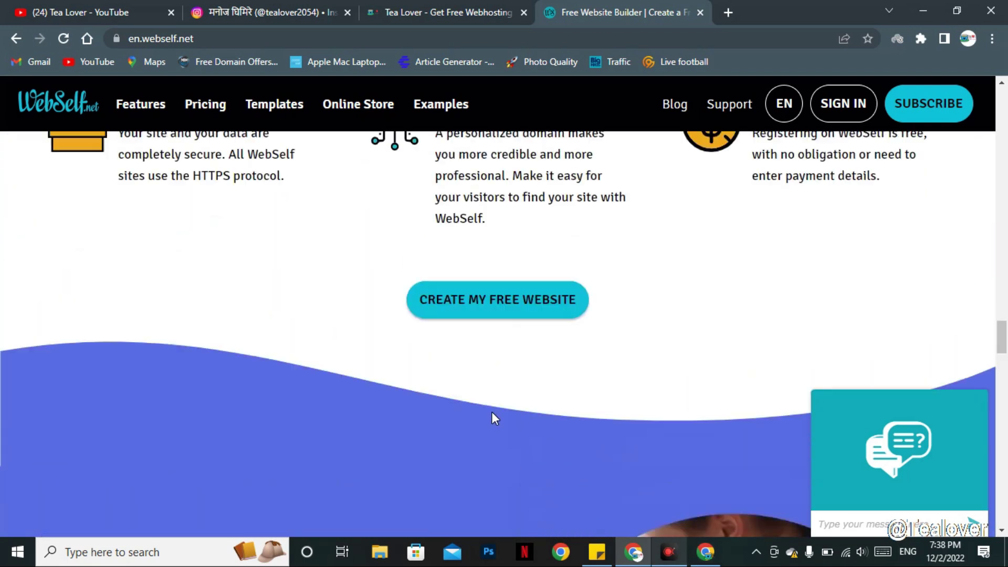
{"action": "scroll", "coordinate": [494, 419], "scroll_direction": "up", "scroll_amount": 5}
{"action": "scroll", "coordinate": [472, 388], "scroll_direction": "down", "scroll_amount": 5}
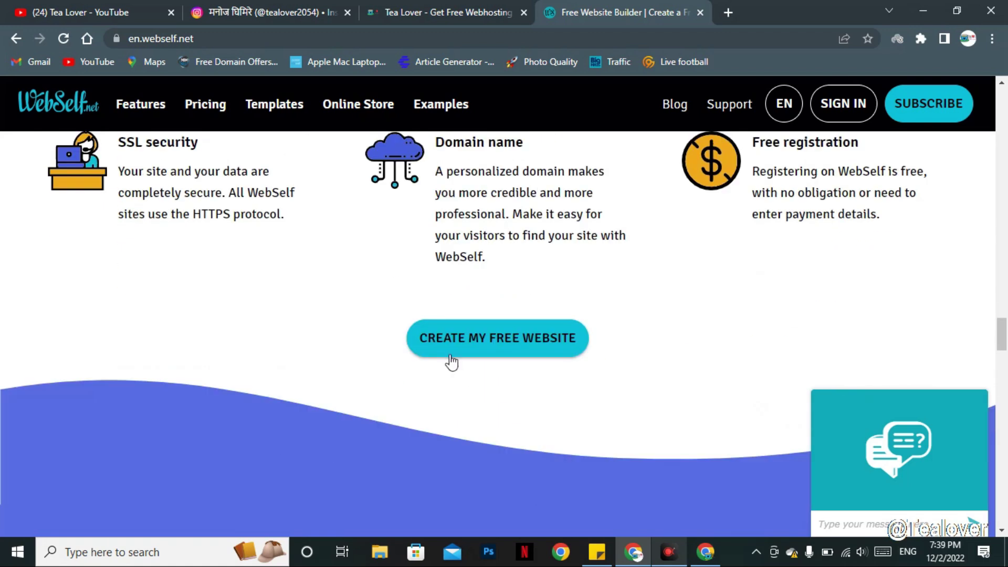
{"action": "left_click", "coordinate": [527, 346]}
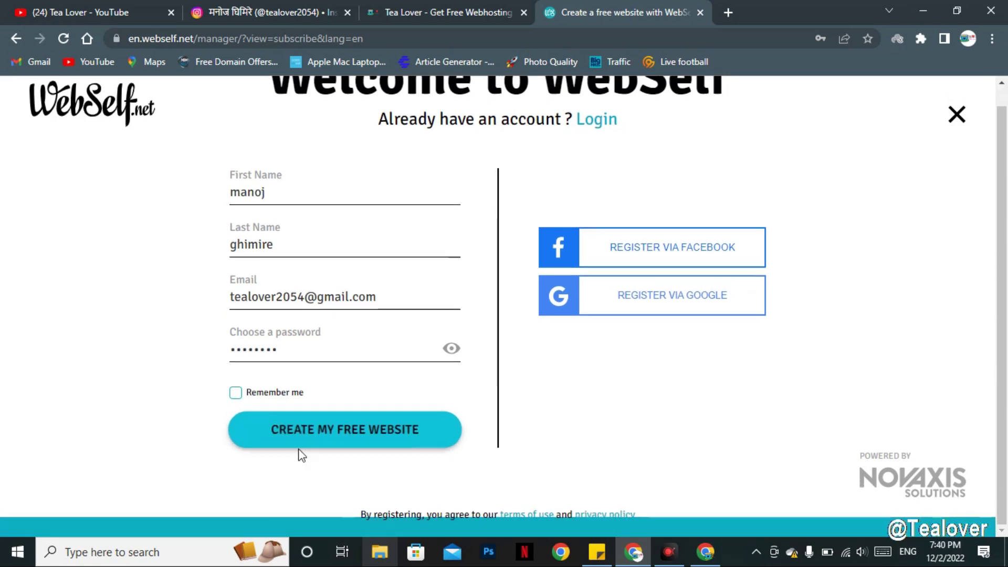
Submit the completed registration form to create the WebSelf account
{"action": "left_click", "coordinate": [321, 443]}
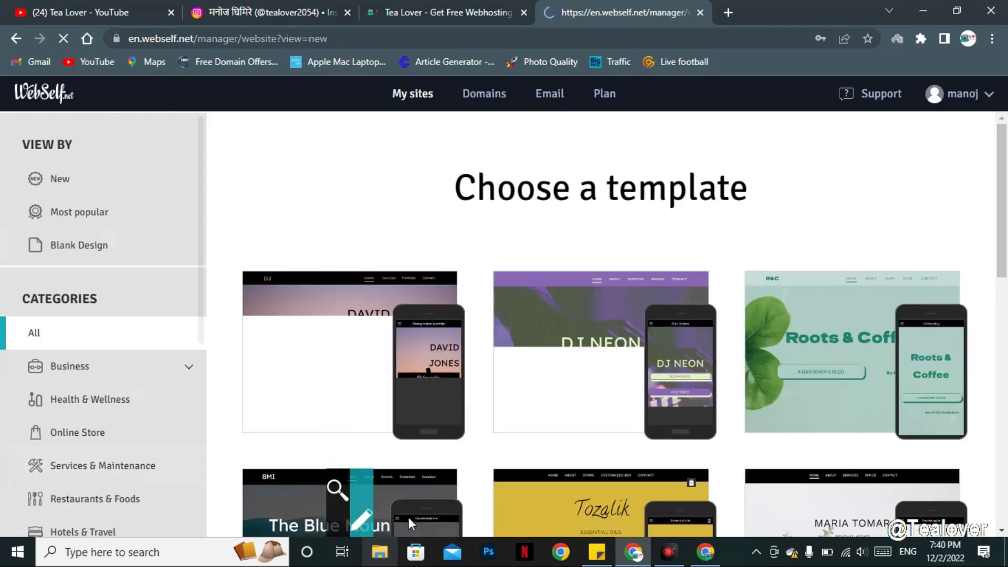
Filter the gallery to Blog templates and choose the Men's Fashion template
{"action": "mouse_move", "coordinate": [412, 522]}
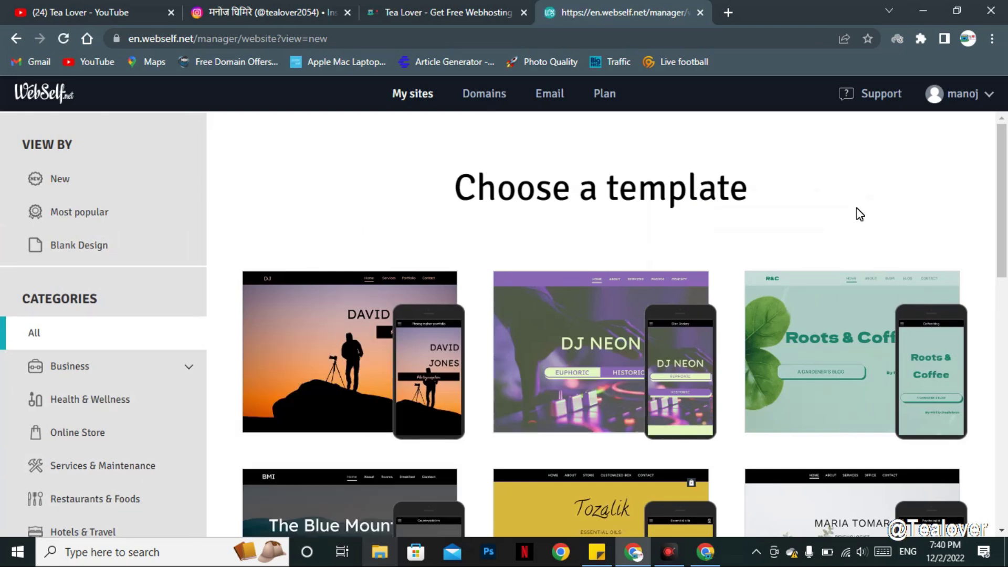
{"action": "scroll", "coordinate": [821, 214], "scroll_direction": "down", "scroll_amount": 13}
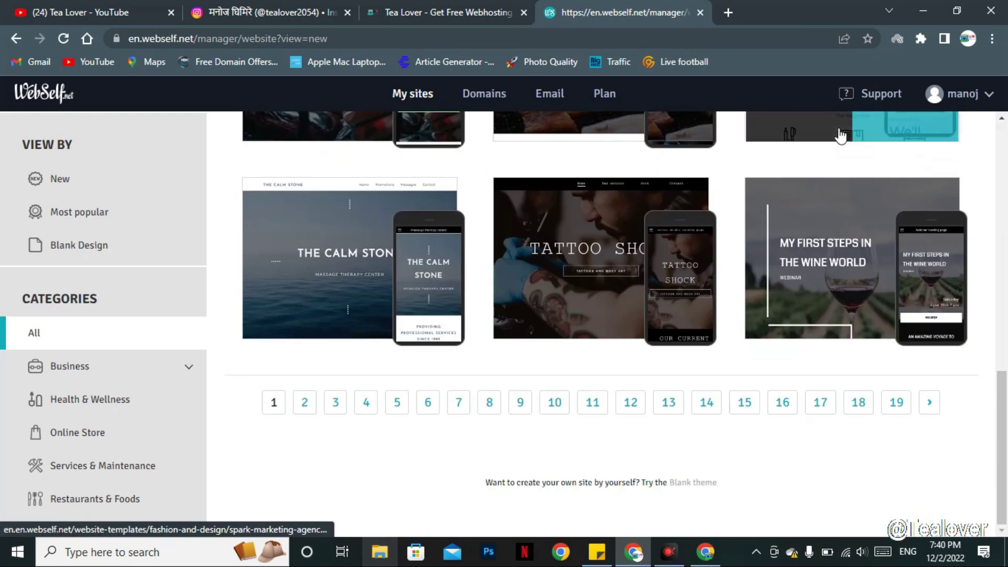
{"action": "scroll", "coordinate": [840, 134], "scroll_direction": "up", "scroll_amount": 3}
{"action": "scroll", "coordinate": [834, 132], "scroll_direction": "up", "scroll_amount": 5}
{"action": "scroll", "coordinate": [787, 443], "scroll_direction": "down", "scroll_amount": 8}
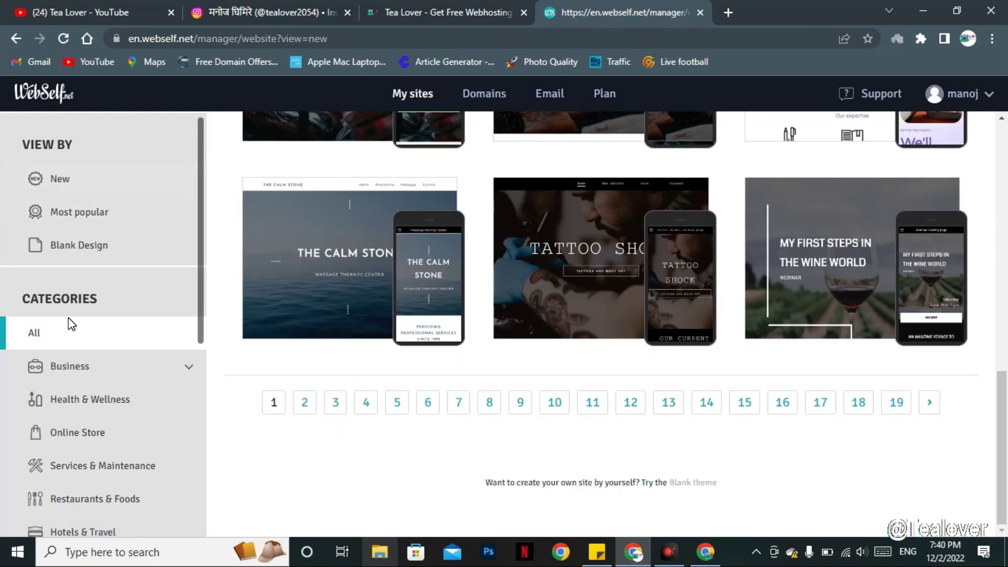
{"action": "scroll", "coordinate": [71, 320], "scroll_direction": "down", "scroll_amount": 5}
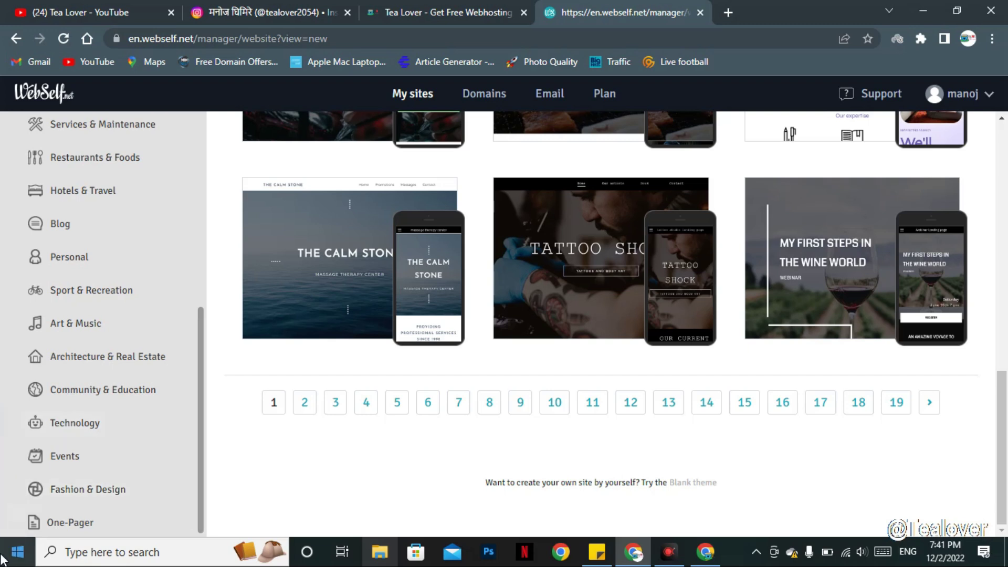
{"action": "left_click", "coordinate": [116, 235]}
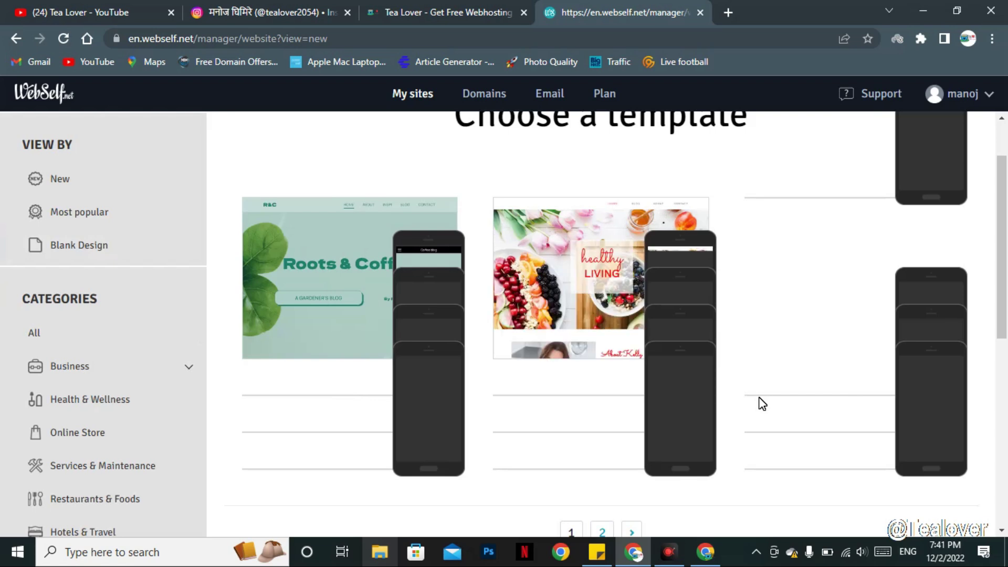
{"action": "scroll", "coordinate": [390, 164], "scroll_direction": "down", "scroll_amount": 5}
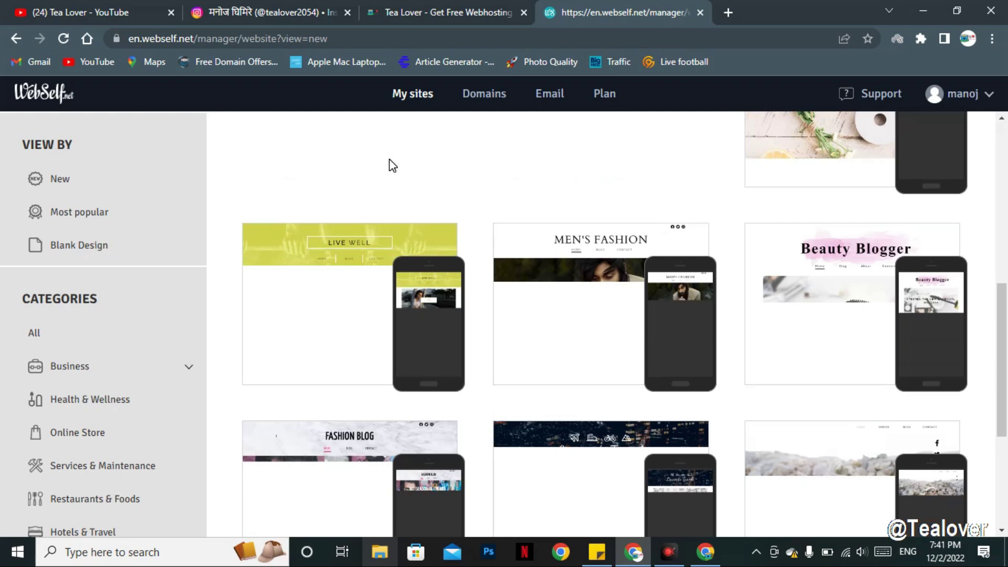
{"action": "mouse_move", "coordinate": [604, 313]}
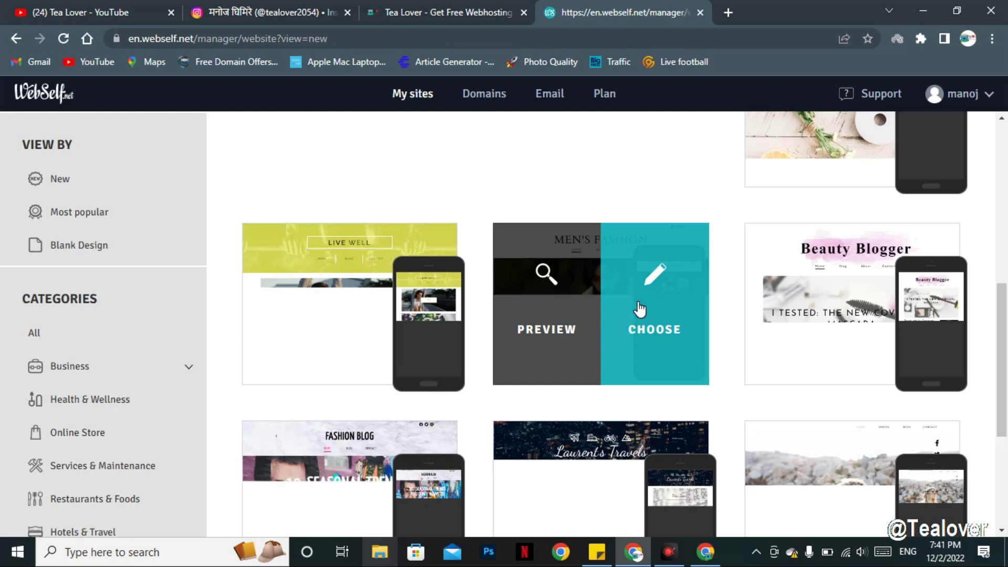
{"action": "scroll", "coordinate": [578, 246], "scroll_direction": "down", "scroll_amount": 1}
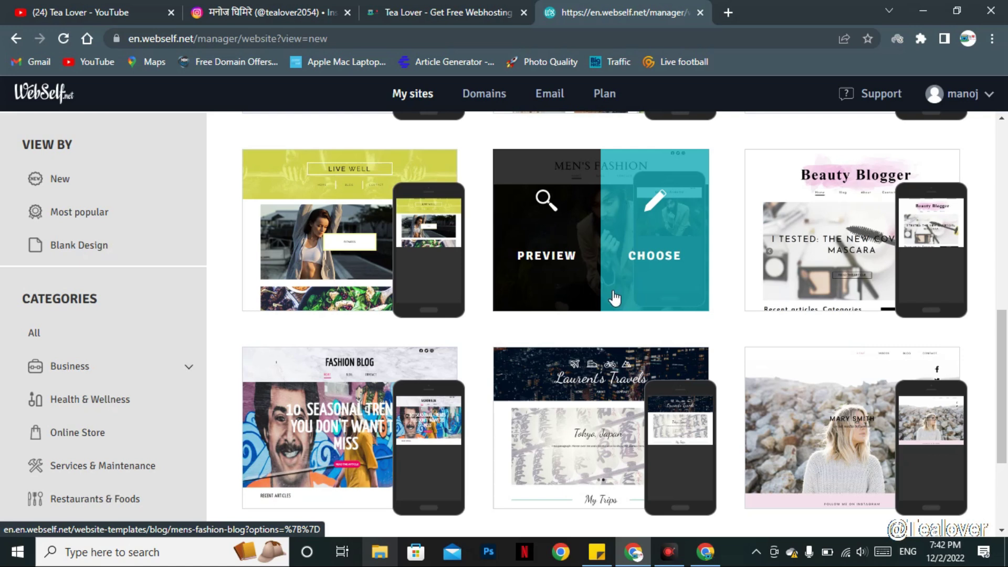
{"action": "left_click", "coordinate": [682, 262]}
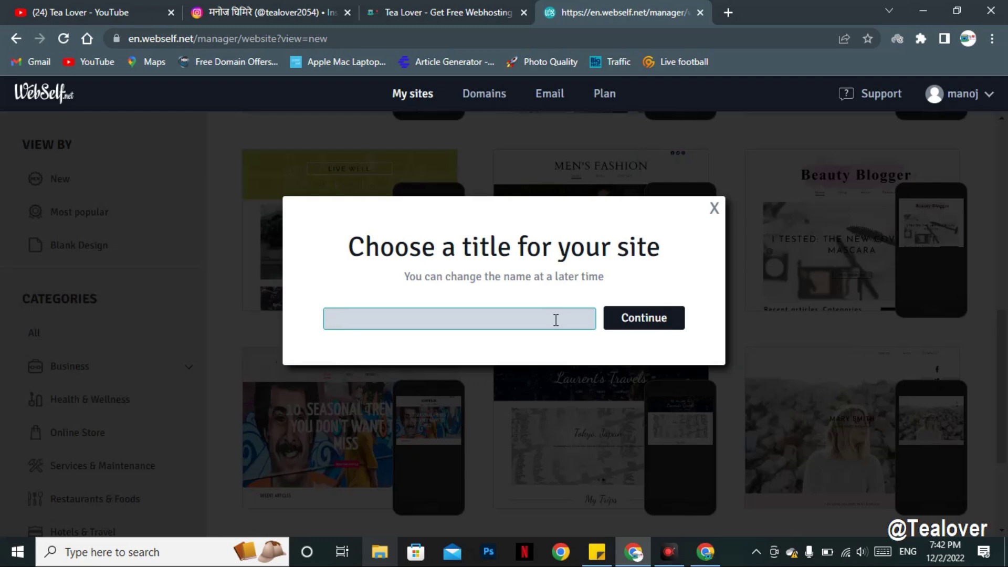
Title the site 'tealover' and continue into the editor
{"action": "type", "text": "tealover"}
{"action": "left_click", "coordinate": [643, 320]}
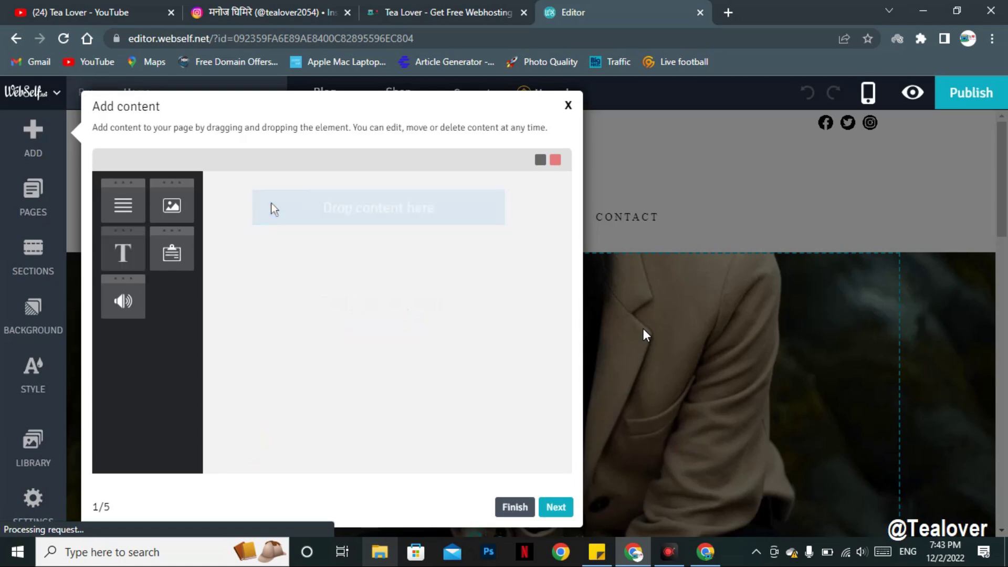
Close the Add content tutorial and select the header to show its HEADER menu
{"action": "left_click", "coordinate": [568, 105]}
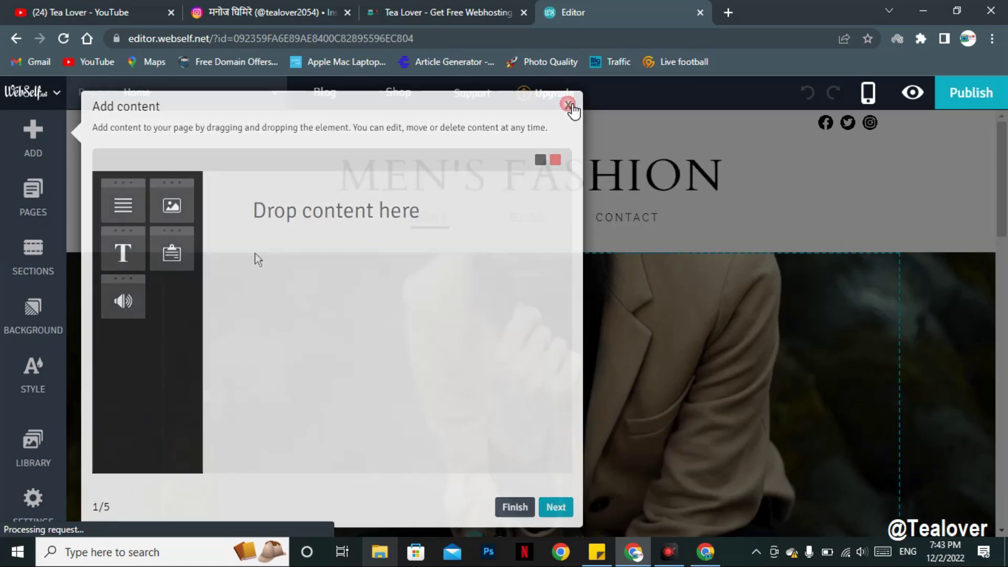
{"action": "scroll", "coordinate": [394, 416], "scroll_direction": "down", "scroll_amount": 10}
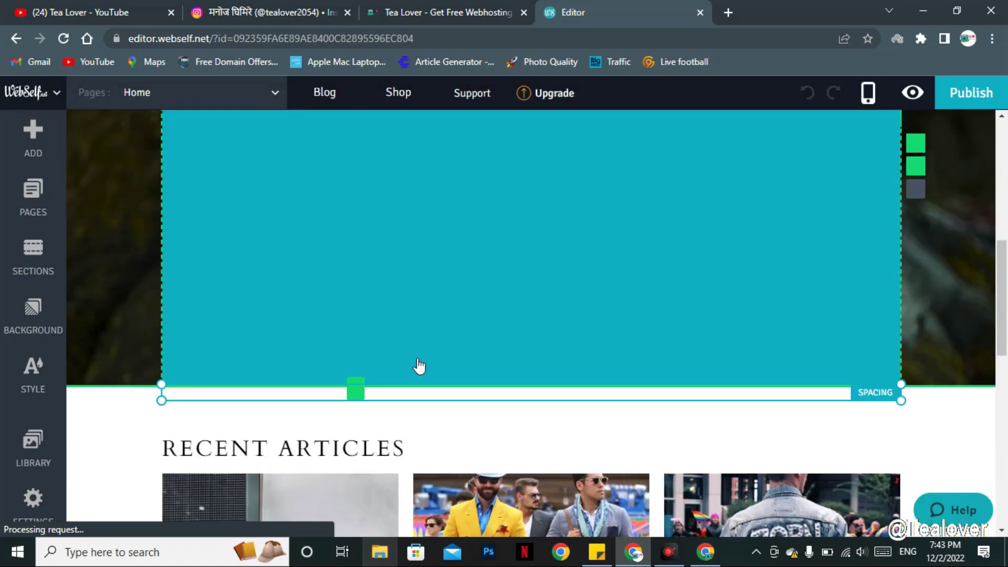
{"action": "scroll", "coordinate": [421, 360], "scroll_direction": "up", "scroll_amount": 10}
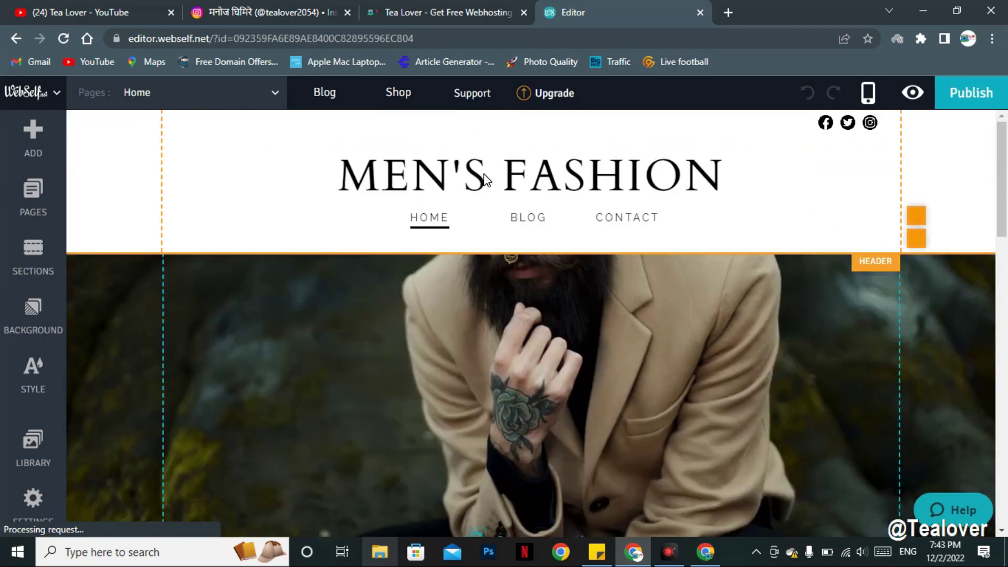
{"action": "left_click", "coordinate": [466, 174]}
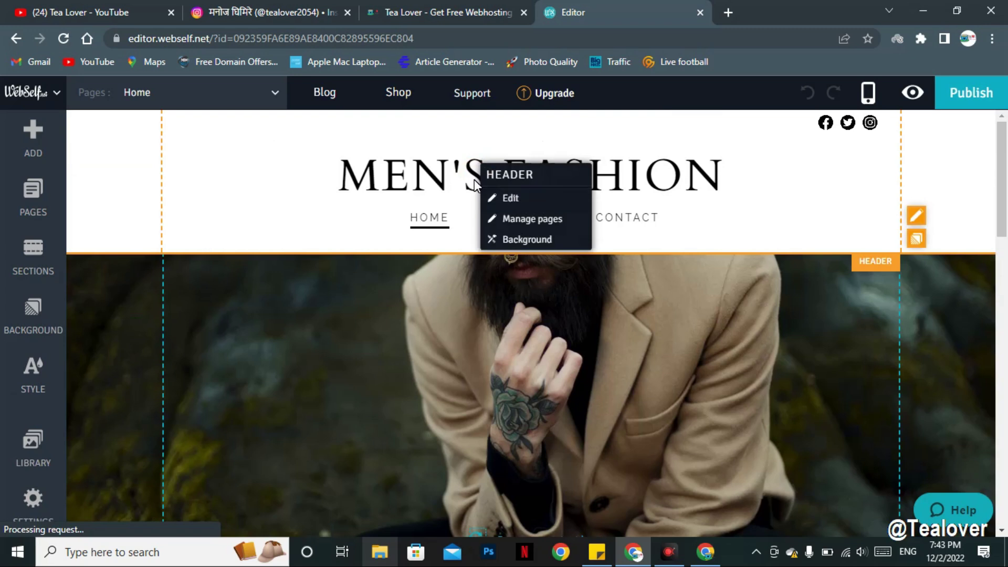
Replace the MEN'S FASHION header title with 'Tea lover', save, and exit header editing
{"action": "left_click", "coordinate": [474, 179]}
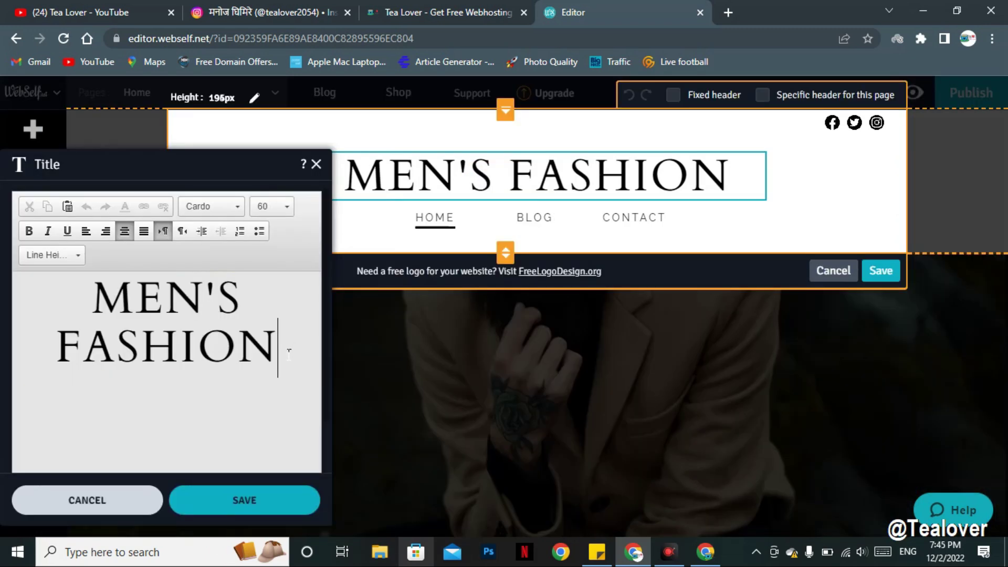
{"action": "left_click_drag", "start_coordinate": [282, 344], "coordinate": [73, 300]}
{"action": "type", "text": "Tea lover"}
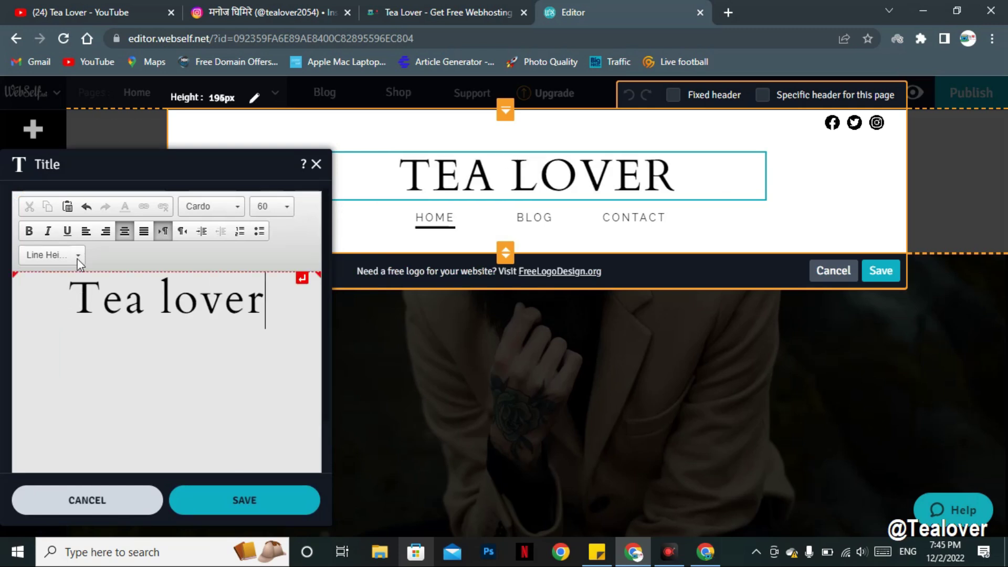
{"action": "left_click", "coordinate": [229, 503]}
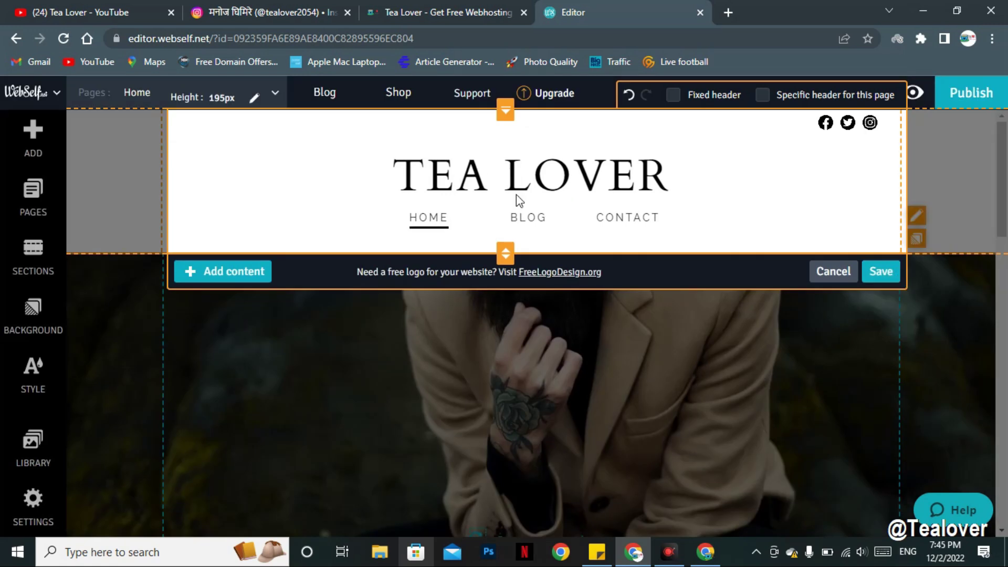
{"action": "key", "text": "Escape"}
{"action": "scroll", "coordinate": [669, 360], "scroll_direction": "down", "scroll_amount": 15}
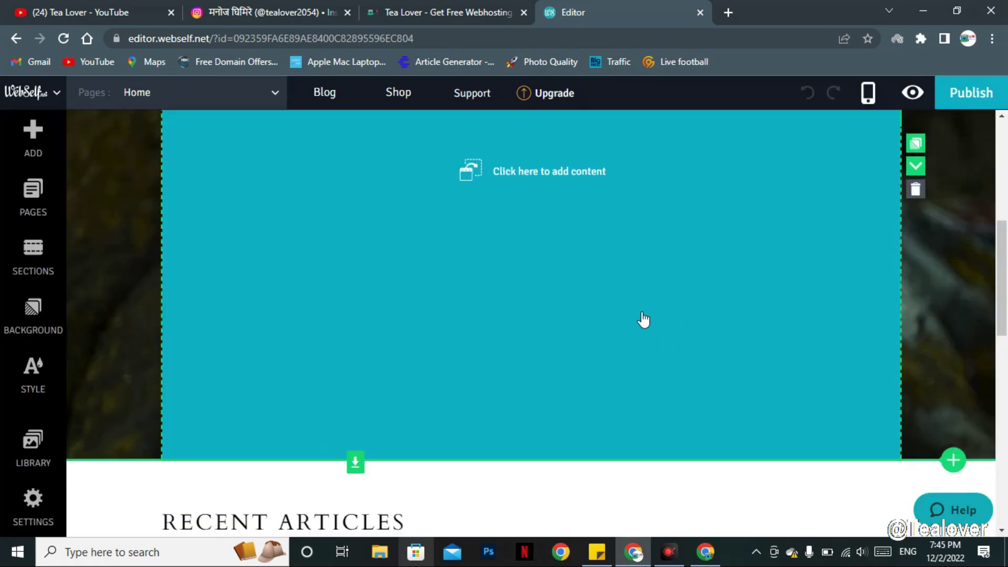
{"action": "scroll", "coordinate": [632, 313], "scroll_direction": "up", "scroll_amount": 5}
{"action": "scroll", "coordinate": [629, 311], "scroll_direction": "down", "scroll_amount": 3}
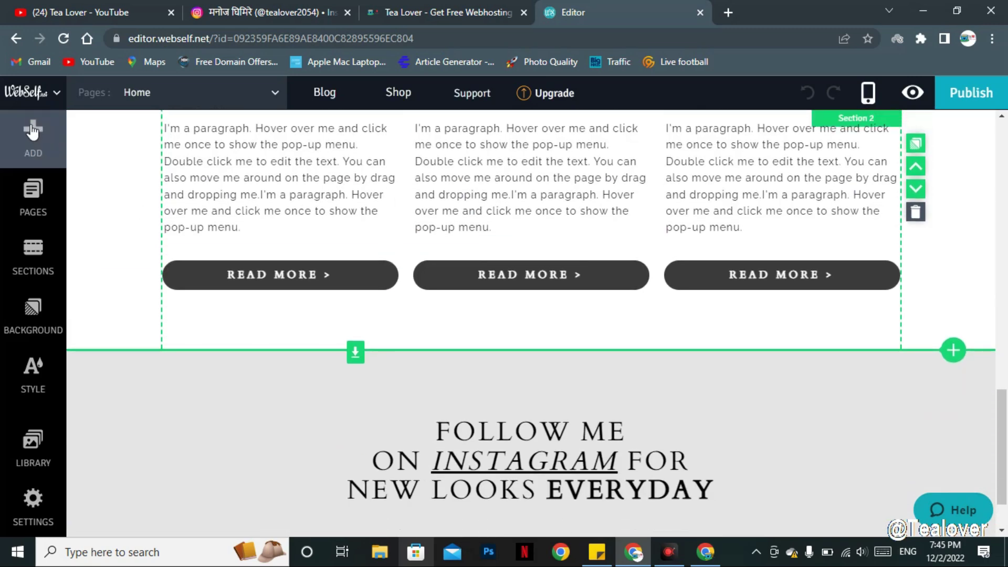
{"action": "scroll", "coordinate": [823, 292], "scroll_direction": "up", "scroll_amount": 7}
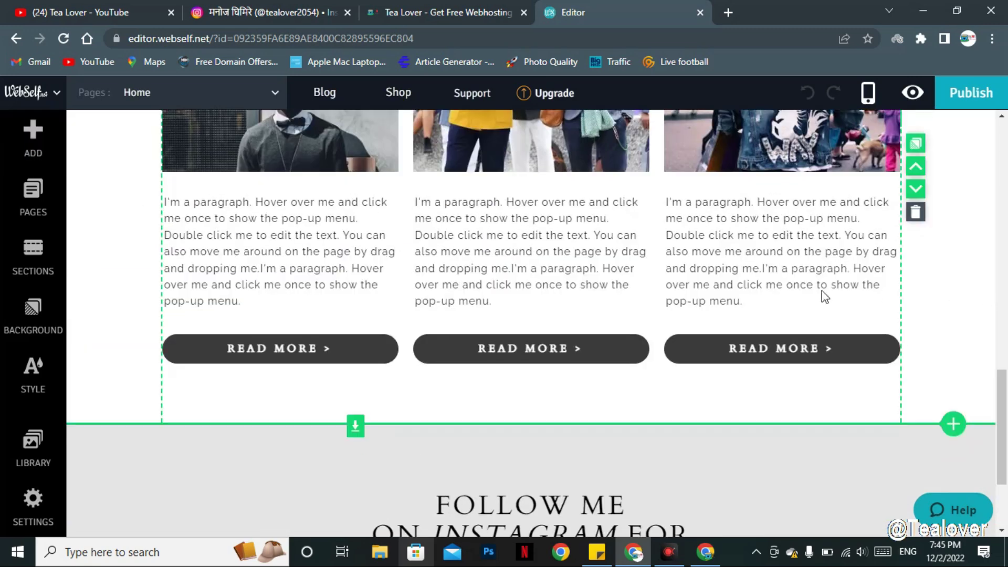
{"action": "scroll", "coordinate": [352, 318], "scroll_direction": "down", "scroll_amount": 1}
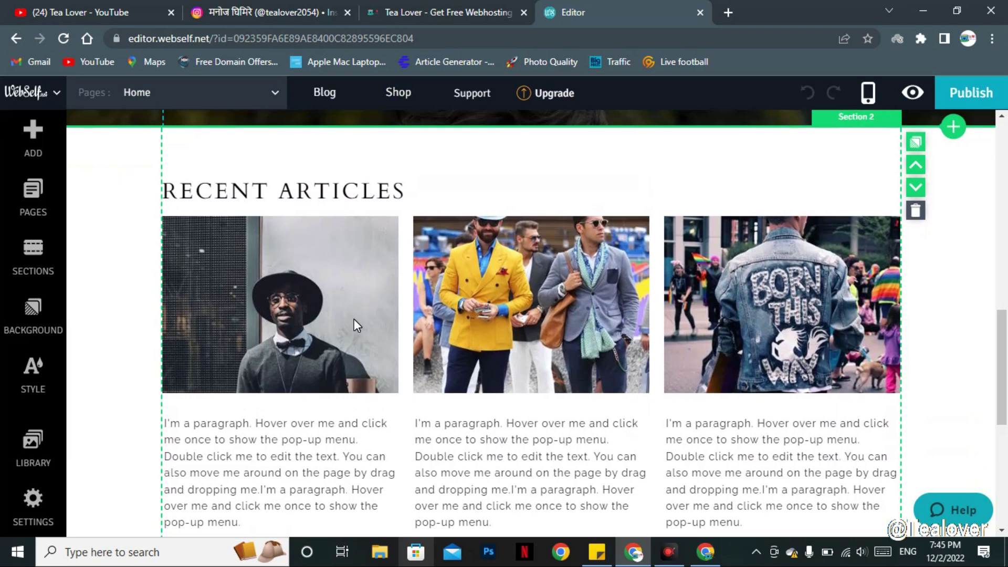
{"action": "scroll", "coordinate": [364, 295], "scroll_direction": "down", "scroll_amount": 7}
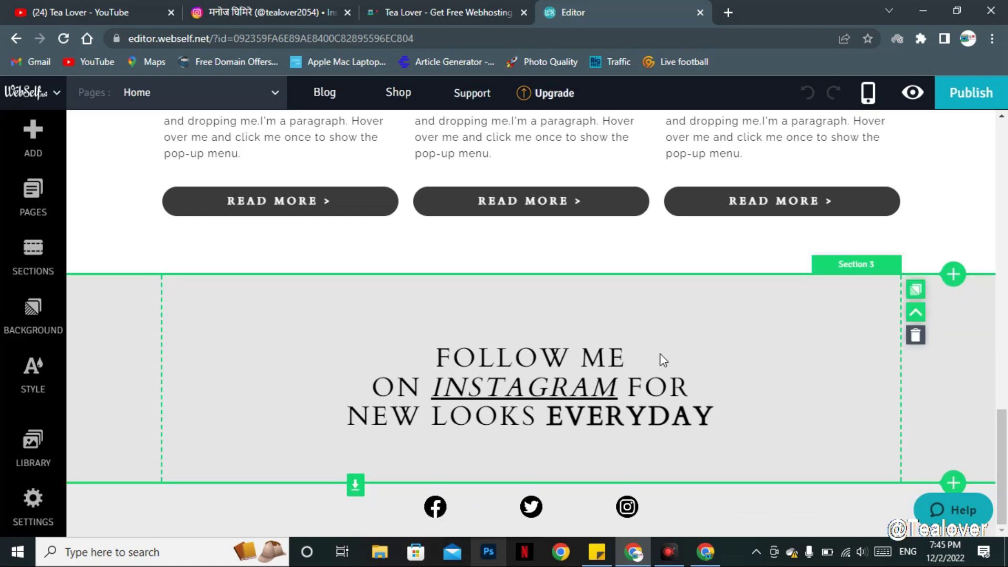
{"action": "scroll", "coordinate": [656, 350], "scroll_direction": "up", "scroll_amount": 3}
{"action": "scroll", "coordinate": [653, 350], "scroll_direction": "up", "scroll_amount": 10}
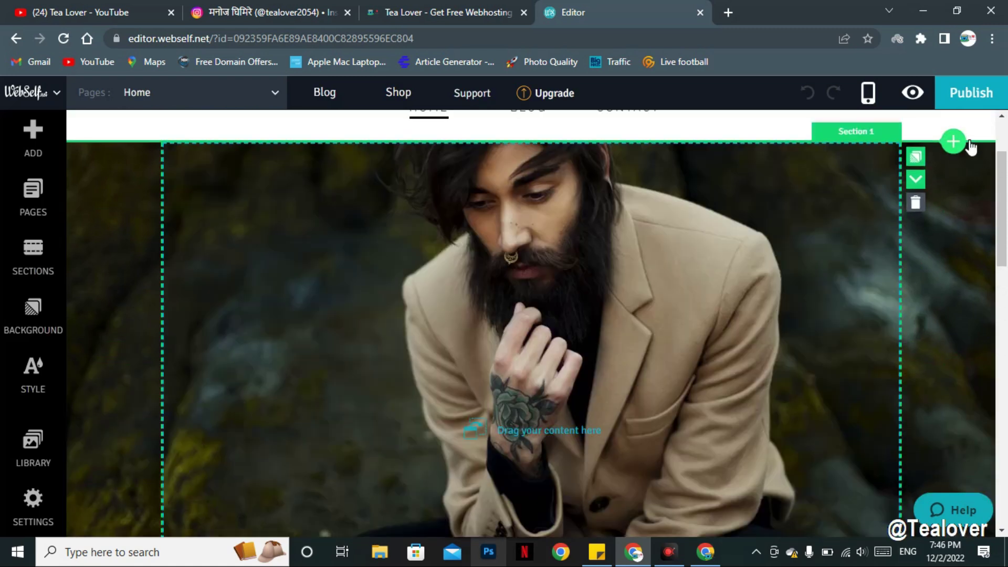
Add a section below the header holding the dghhh.jpg image uploaded from the computer, and save
{"action": "left_click", "coordinate": [963, 144]}
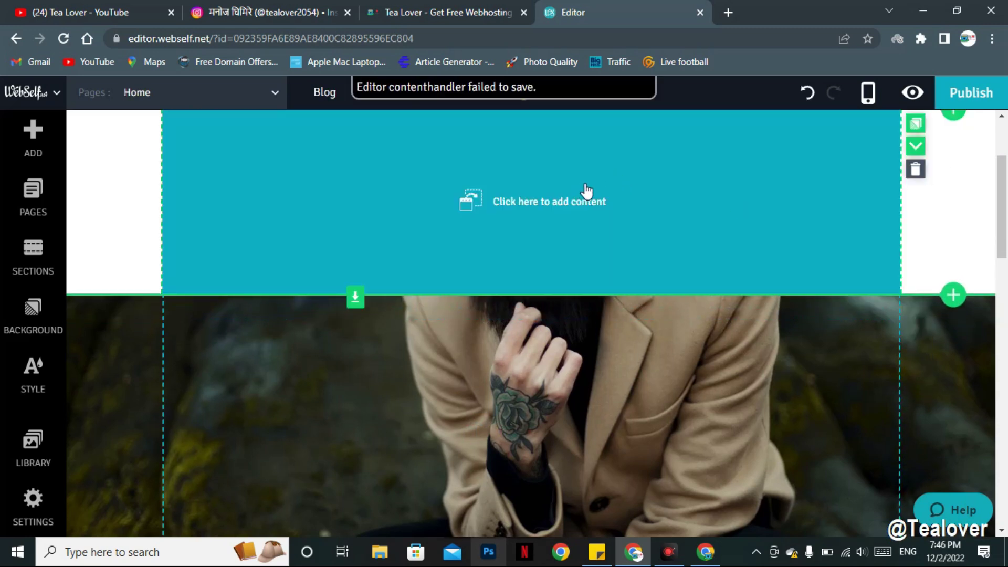
{"action": "left_click", "coordinate": [580, 185]}
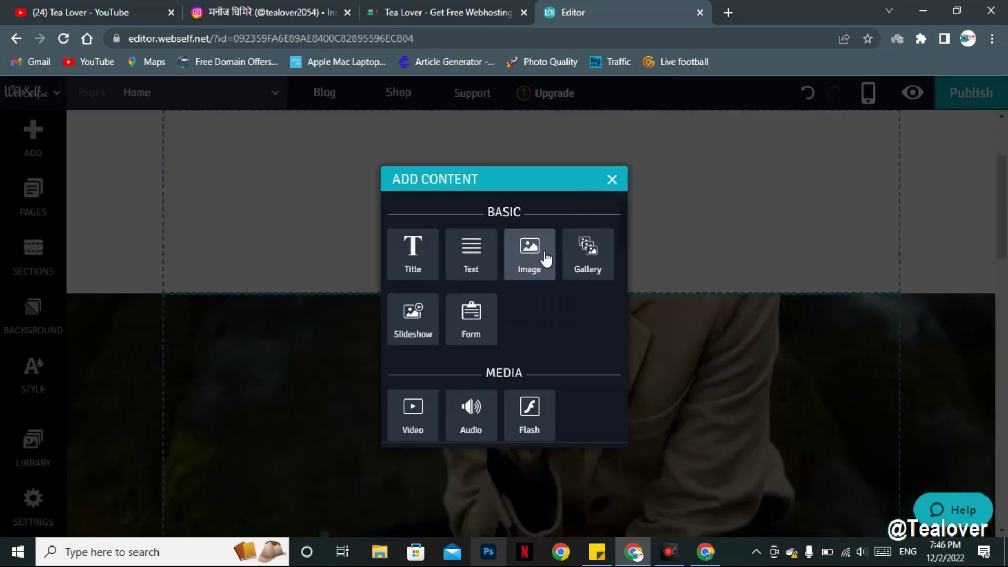
{"action": "left_click", "coordinate": [544, 257]}
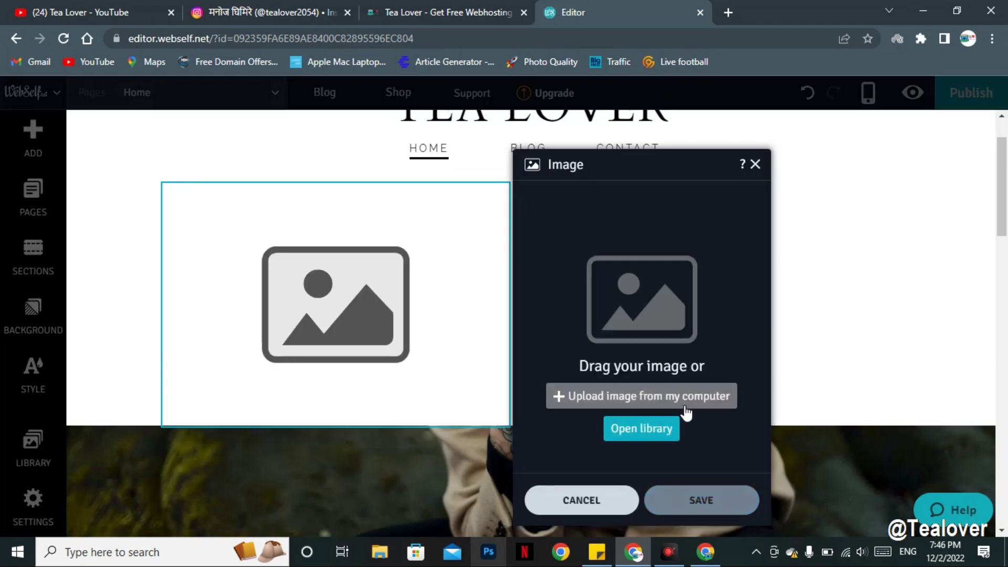
{"action": "left_click", "coordinate": [622, 397]}
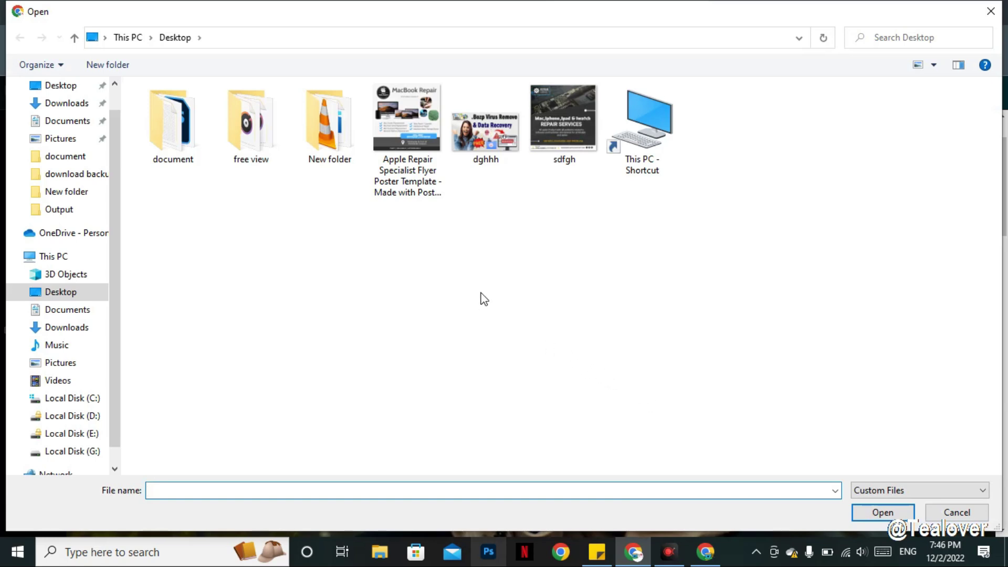
{"action": "left_click", "coordinate": [486, 129]}
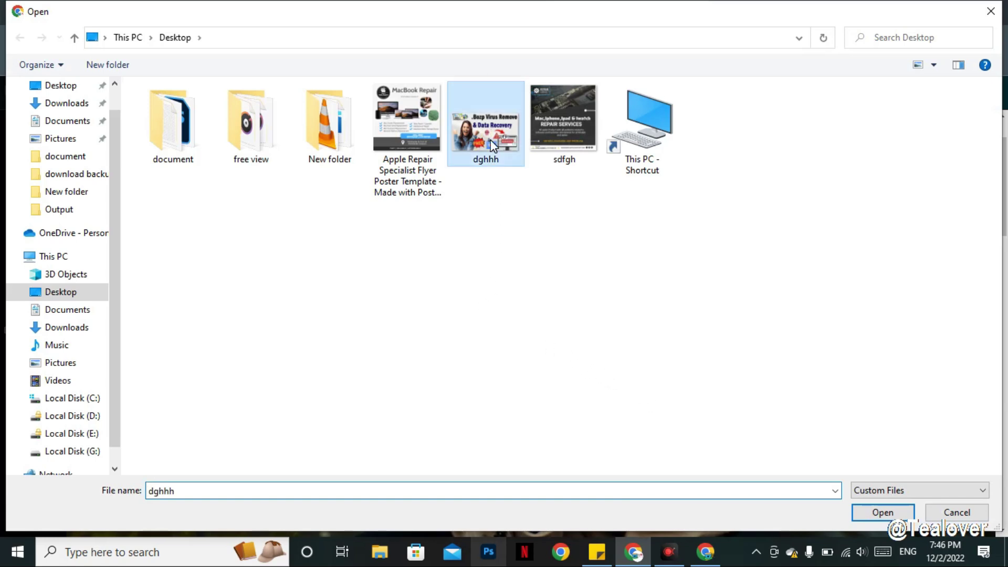
{"action": "left_click", "coordinate": [881, 512]}
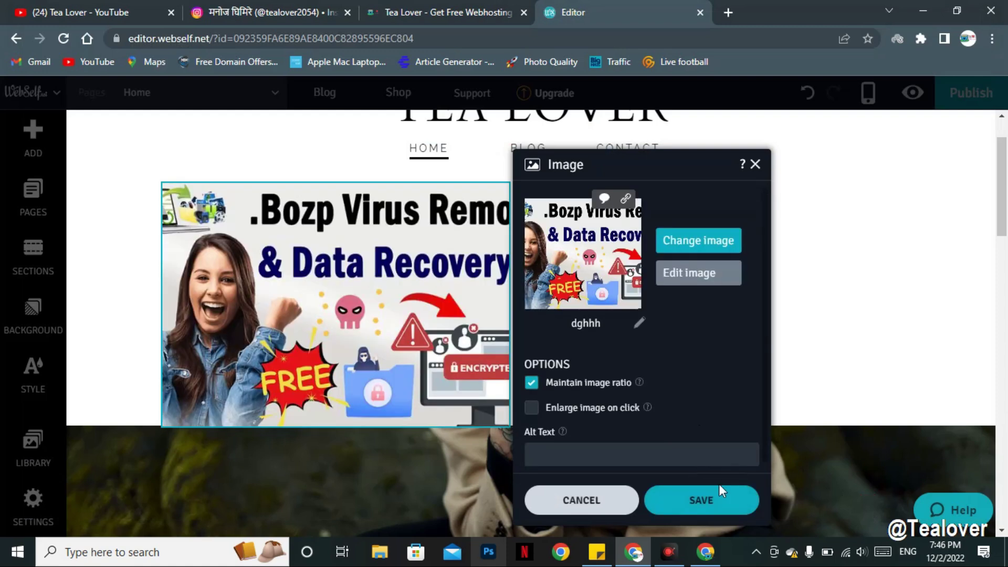
{"action": "left_click", "coordinate": [702, 503]}
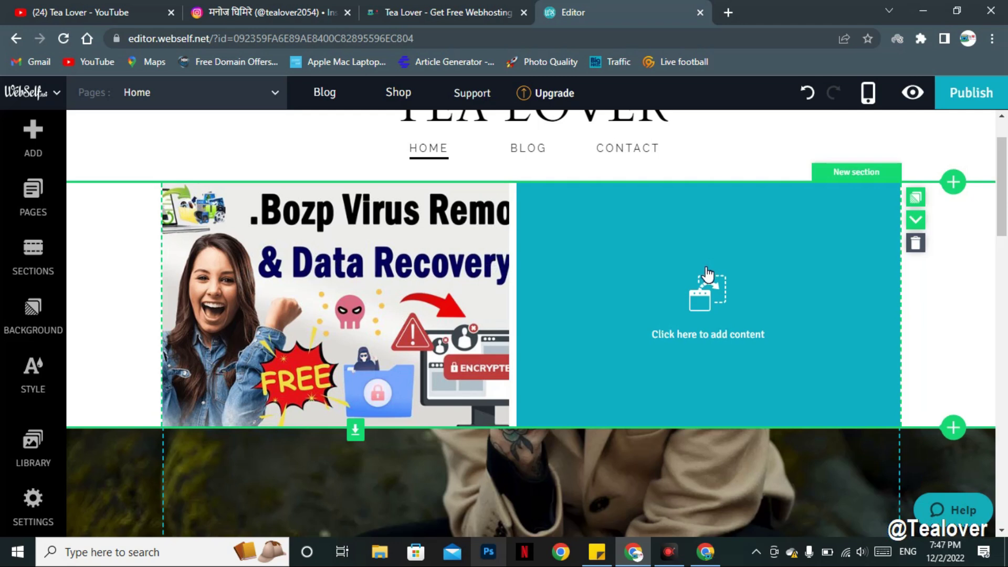
{"action": "scroll", "coordinate": [577, 241], "scroll_direction": "down", "scroll_amount": 6}
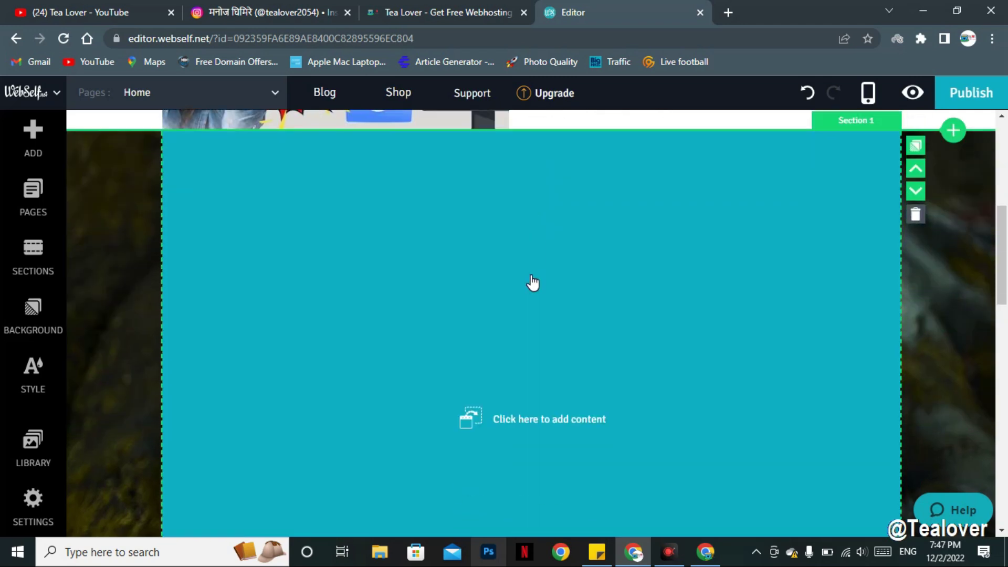
Reset the site's Style settings to their default fonts, confirm the reset, and save
{"action": "scroll", "coordinate": [533, 284], "scroll_direction": "down", "scroll_amount": 7}
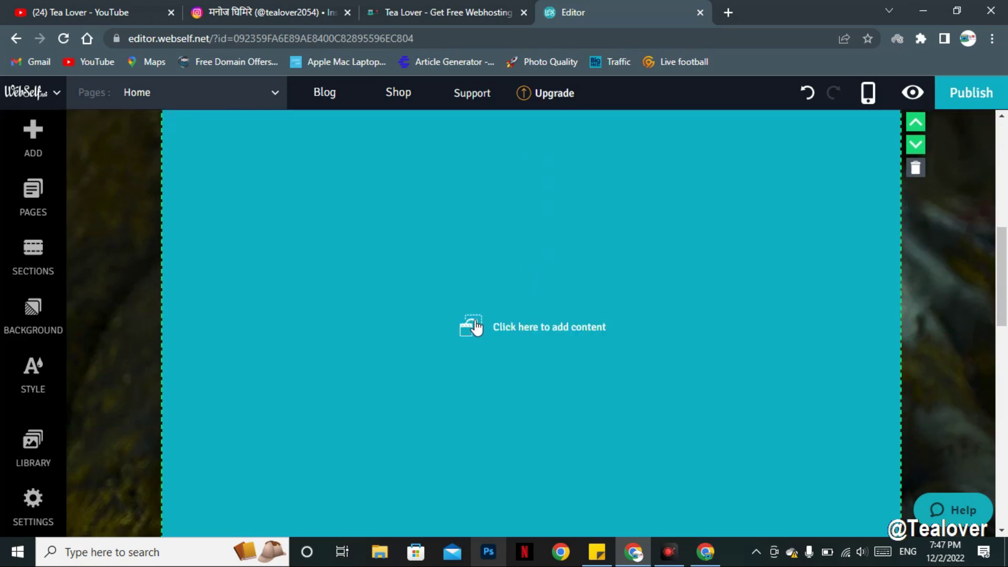
{"action": "left_click", "coordinate": [41, 209]}
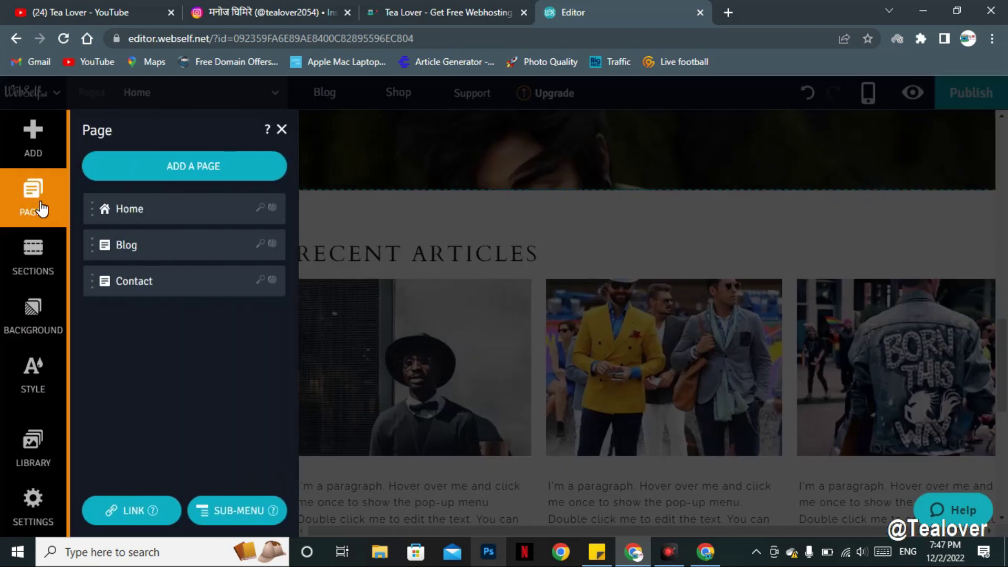
{"action": "left_click", "coordinate": [42, 398]}
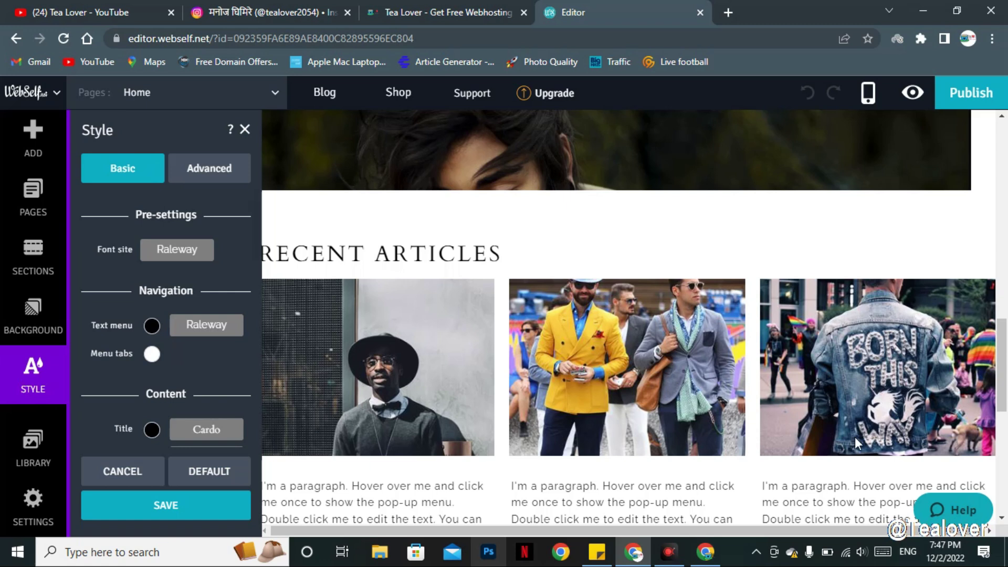
{"action": "left_click", "coordinate": [184, 495]}
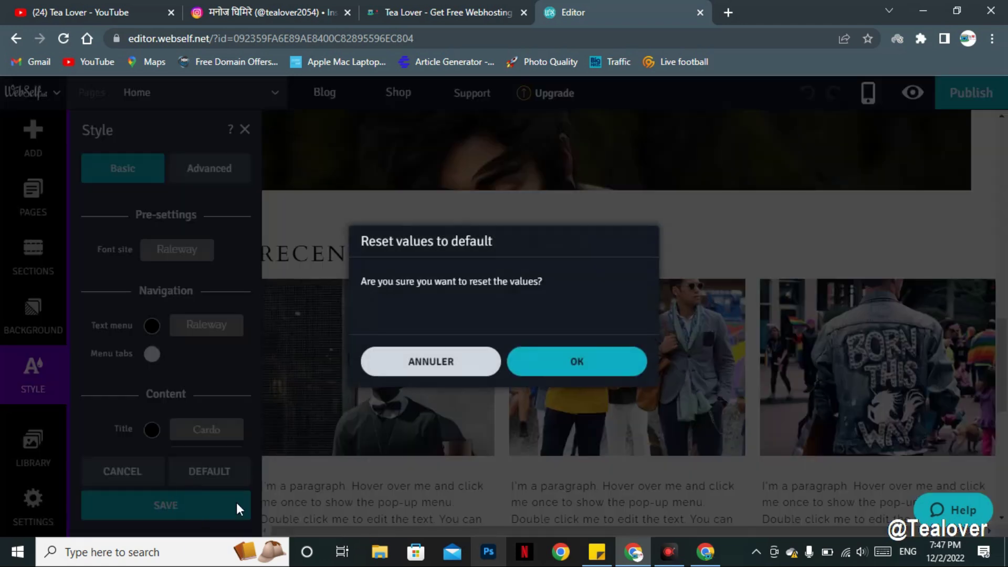
{"action": "left_click", "coordinate": [520, 368]}
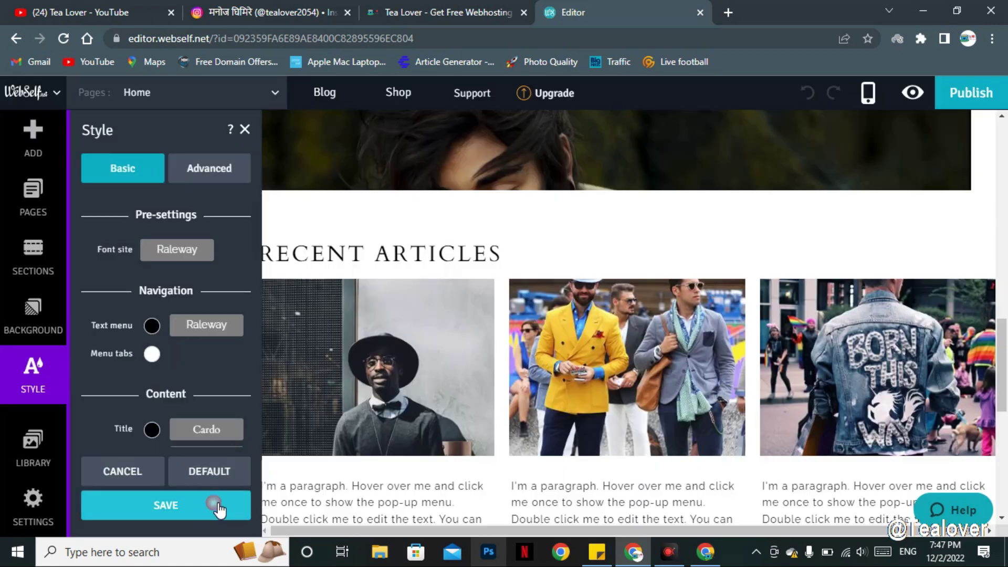
{"action": "left_click", "coordinate": [218, 505]}
{"action": "scroll", "coordinate": [412, 362], "scroll_direction": "up", "scroll_amount": 5}
{"action": "scroll", "coordinate": [423, 366], "scroll_direction": "up", "scroll_amount": 3}
{"action": "scroll", "coordinate": [425, 360], "scroll_direction": "down", "scroll_amount": 10}
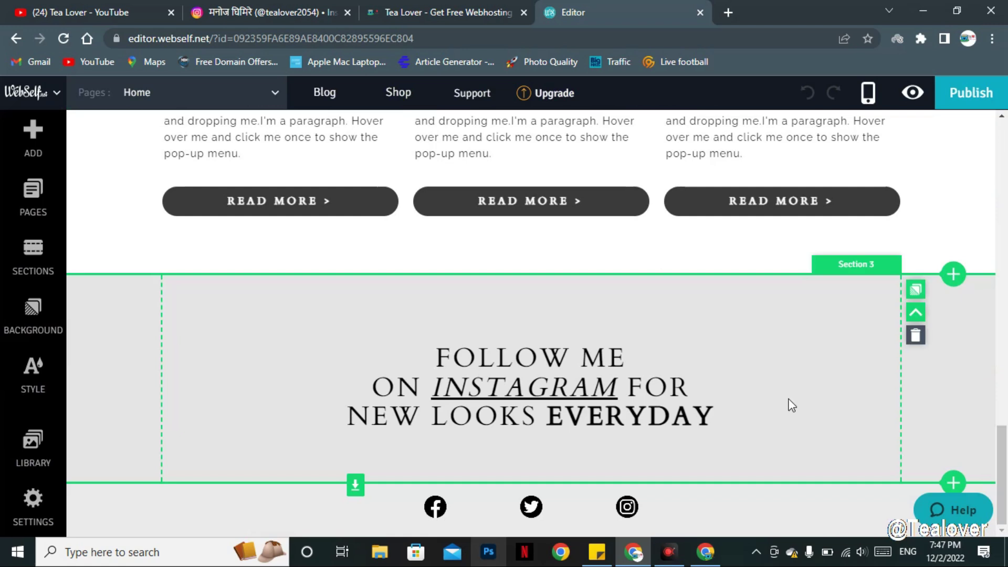
{"action": "scroll", "coordinate": [787, 405], "scroll_direction": "up", "scroll_amount": 10}
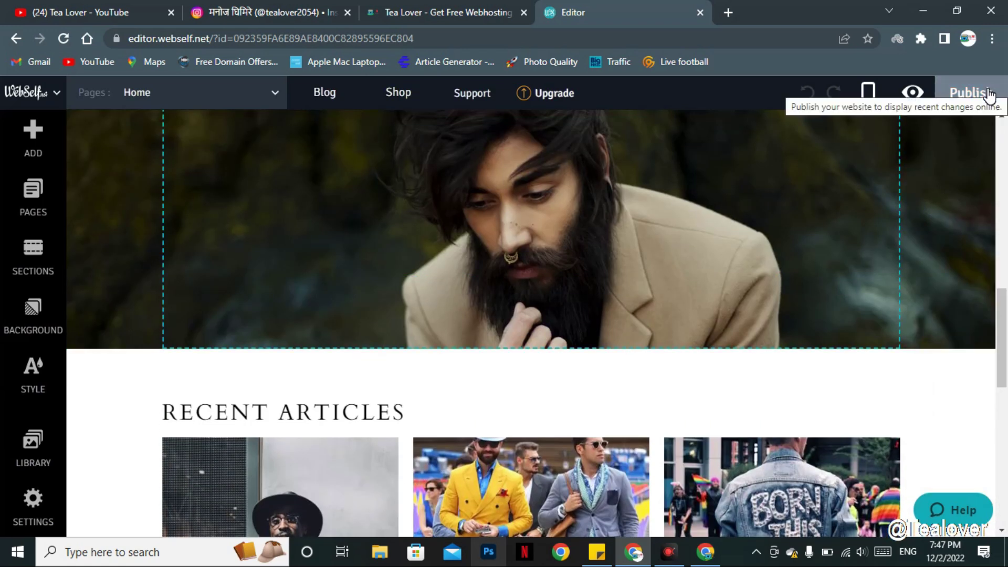
Attempt to publish the site, then open a new Chrome tab and start typing 'gma'
{"action": "left_click", "coordinate": [990, 95]}
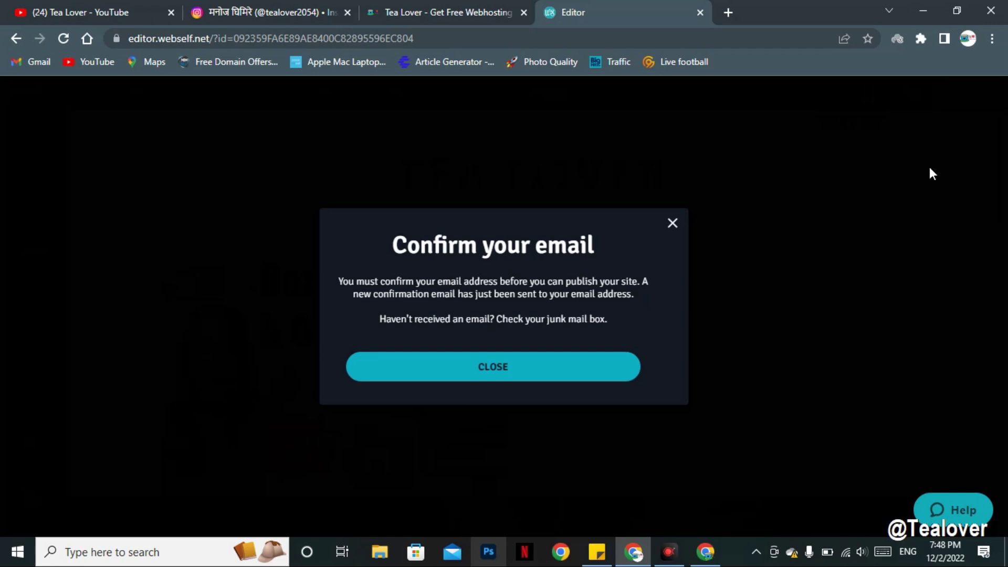
{"action": "left_click", "coordinate": [735, 12]}
{"action": "type", "text": "gma"}
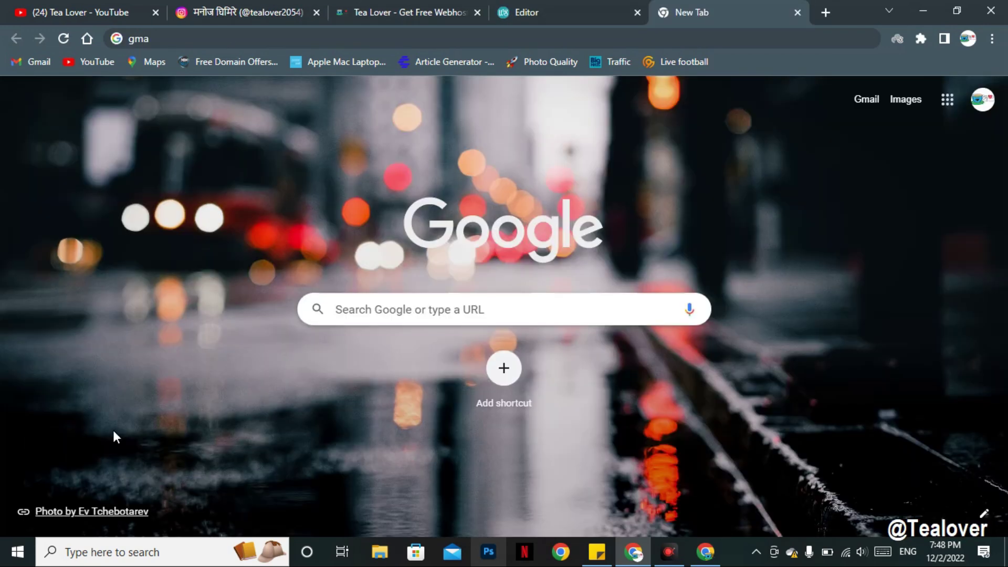
Open WebSelf's 'Confirm your email' message in Gmail and confirm the email address
{"action": "left_click", "coordinate": [32, 65]}
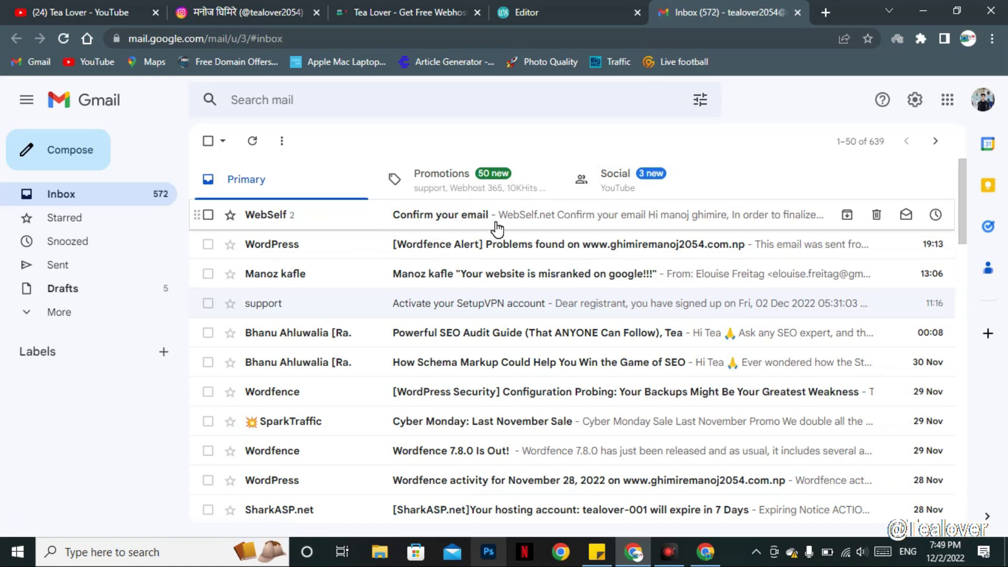
{"action": "left_click", "coordinate": [152, 312]}
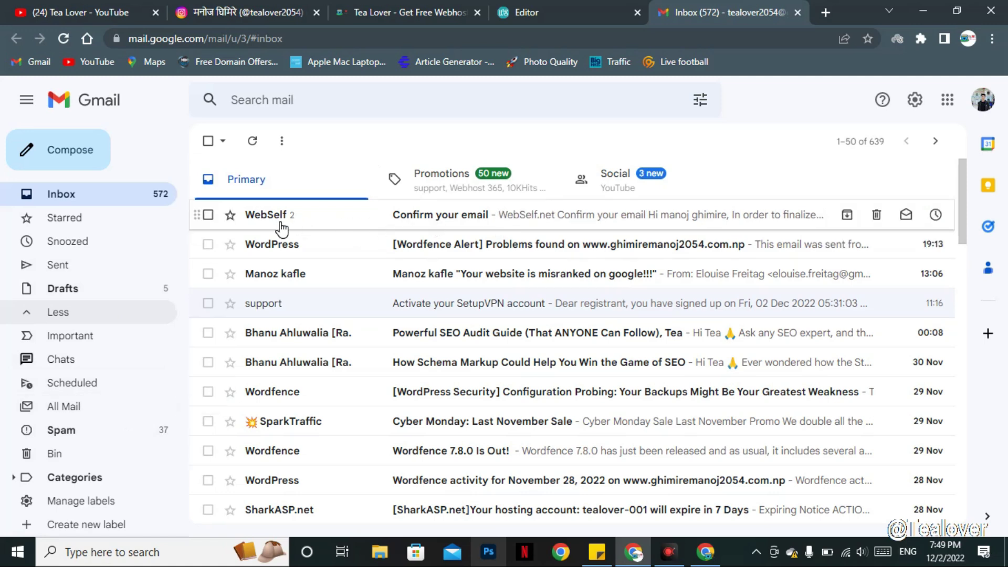
{"action": "left_click", "coordinate": [400, 214]}
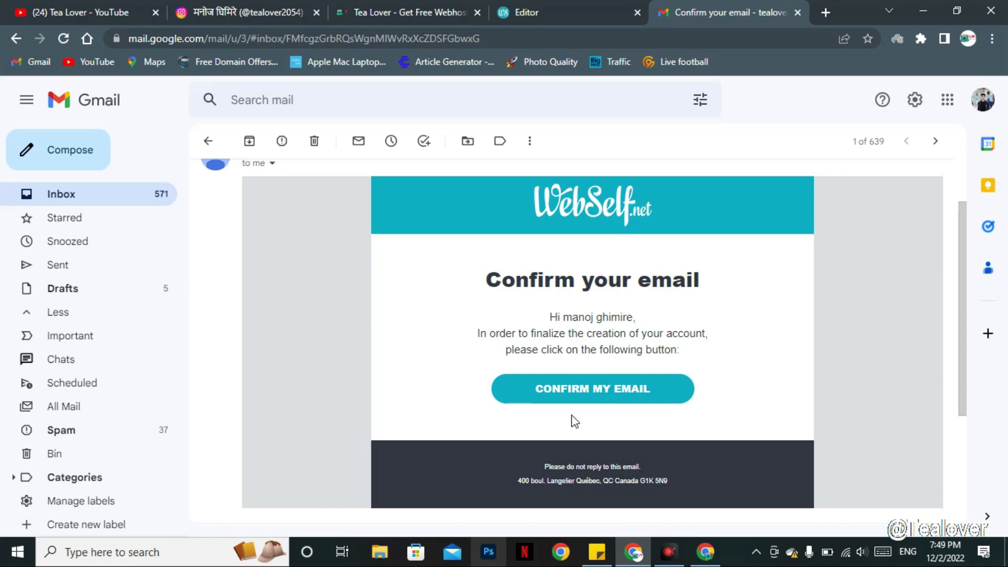
{"action": "left_click", "coordinate": [590, 402]}
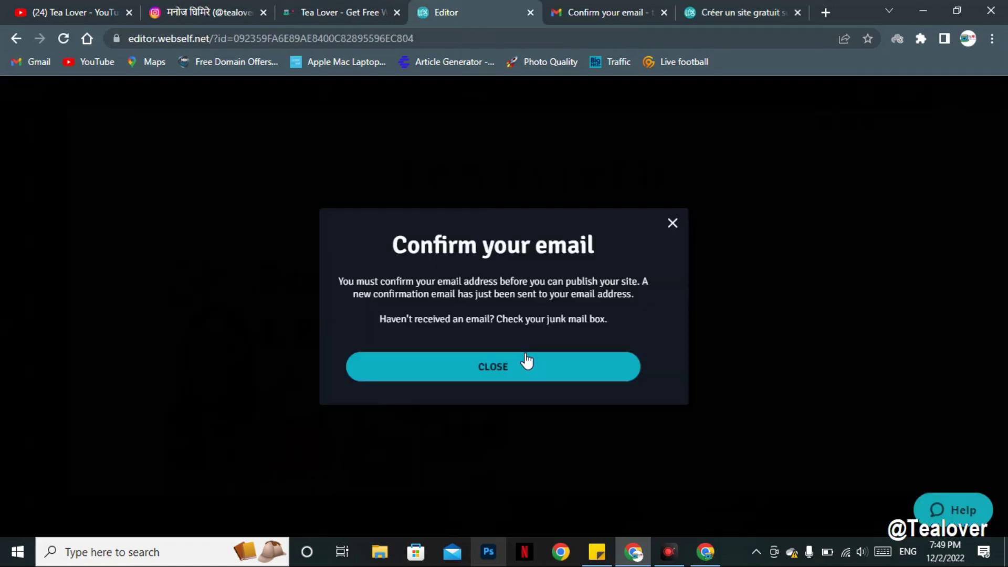
Dismiss the email confirmation notice and retry Publish to reach the My sites page
{"action": "left_click", "coordinate": [522, 374]}
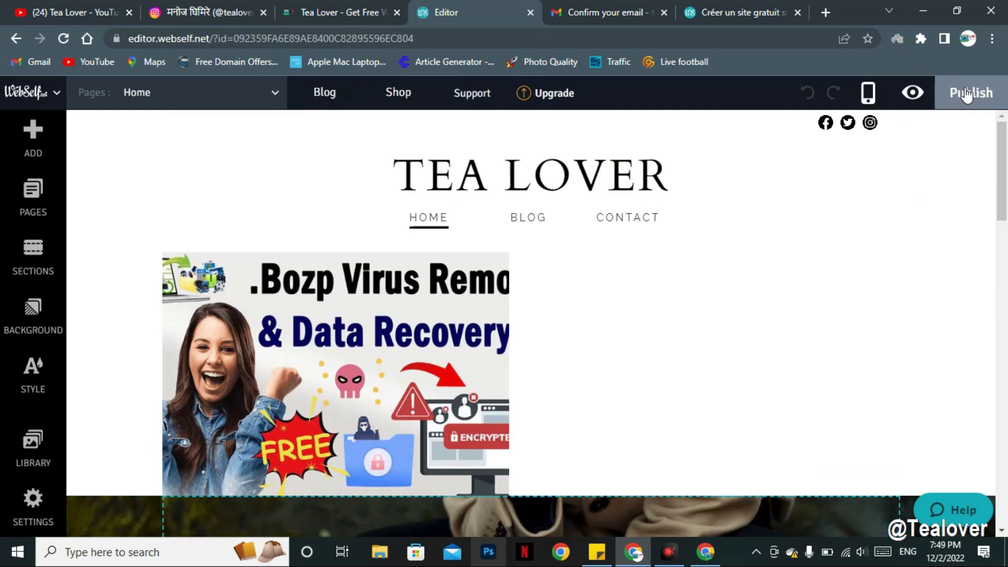
{"action": "left_click", "coordinate": [968, 94]}
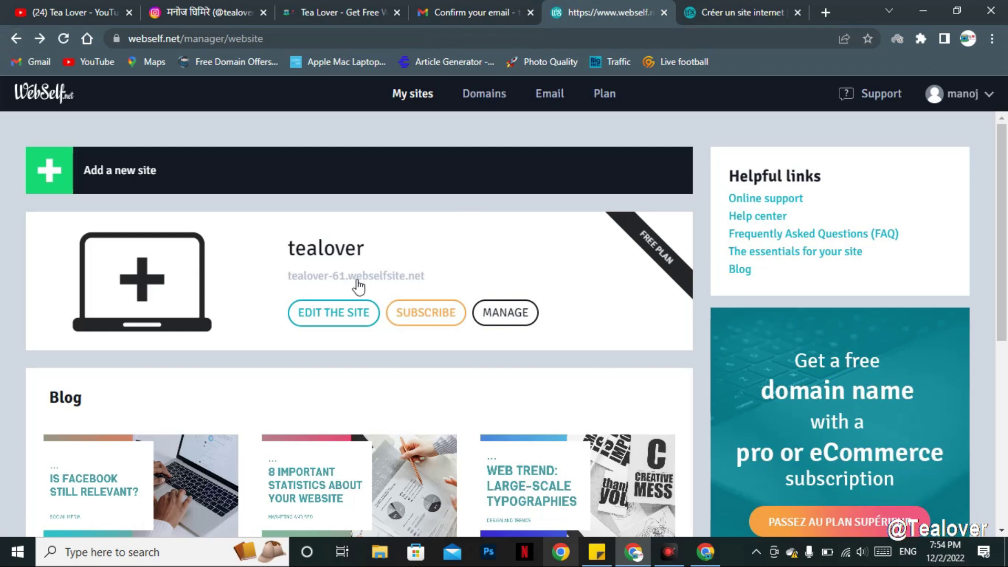
Copy the site address tealover-61.webselfsite.net from the My sites listing
{"action": "left_click_drag", "start_coordinate": [289, 247], "coordinate": [296, 275]}
{"action": "left_click", "coordinate": [428, 280]}
{"action": "right_click", "coordinate": [295, 276]}
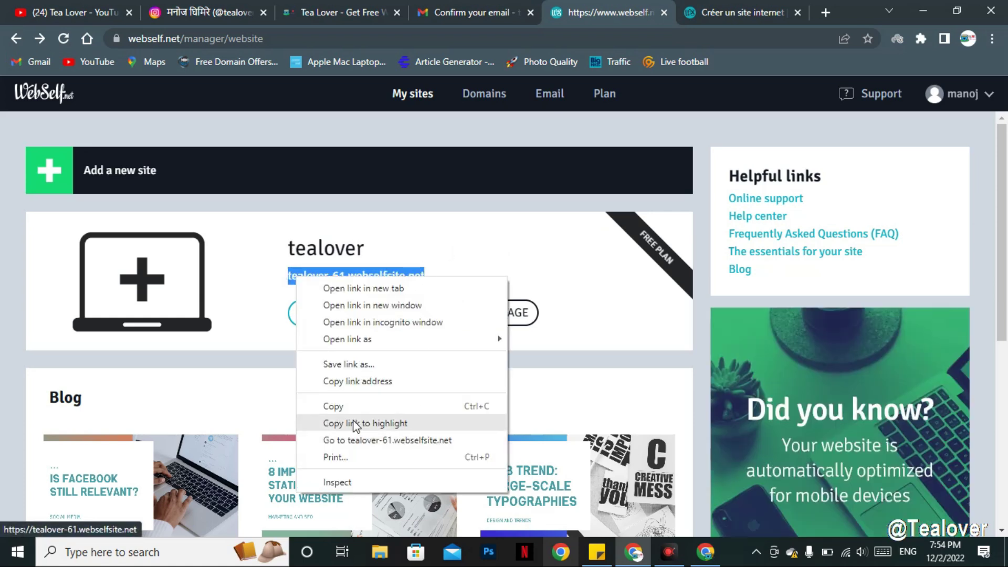
{"action": "left_click", "coordinate": [336, 407]}
Load the copied address in another tab, see it's unpublished, then close that tab
{"action": "left_click", "coordinate": [700, 21]}
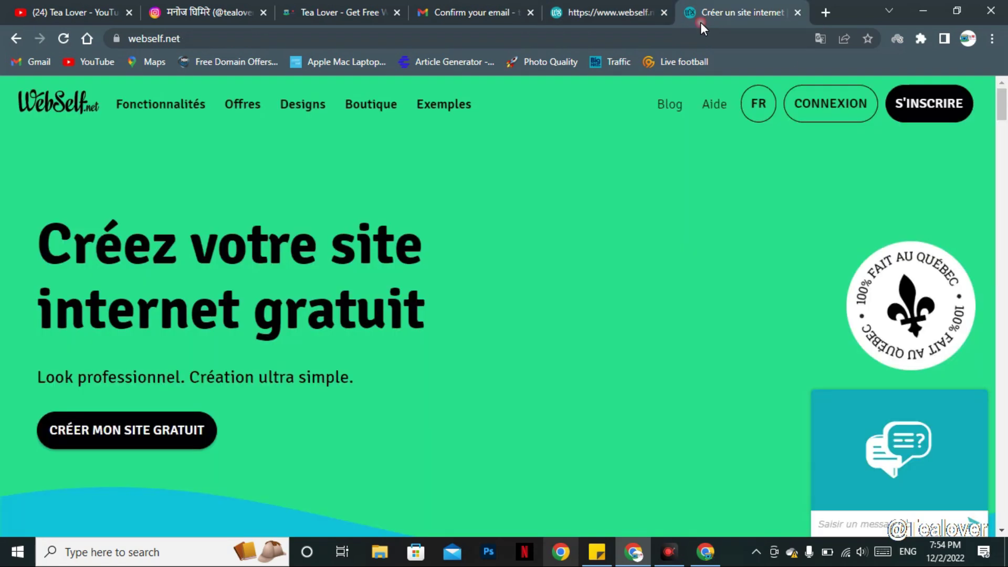
{"action": "left_click", "coordinate": [691, 40]}
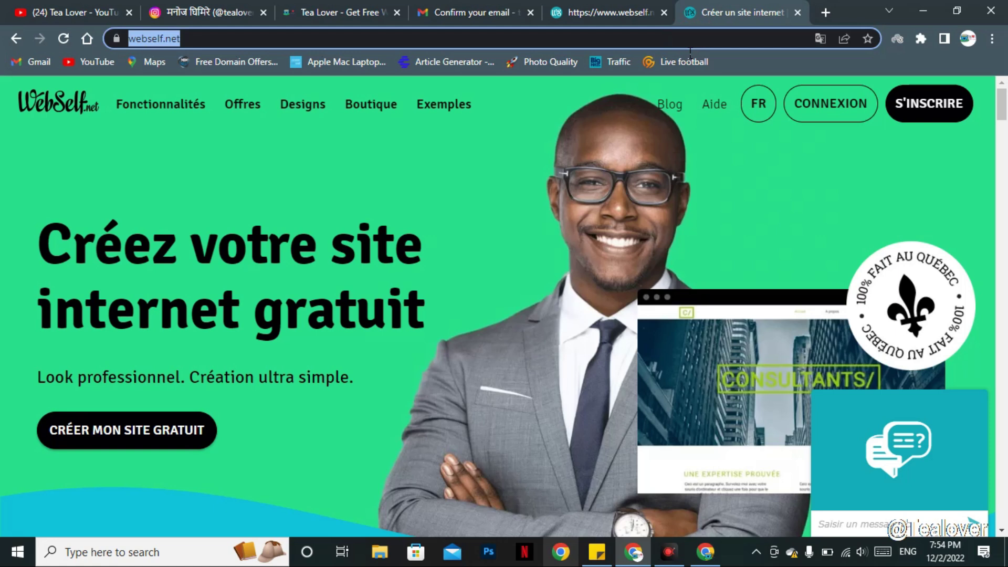
{"action": "key", "text": "ctrl+v"}
{"action": "key", "text": "Return"}
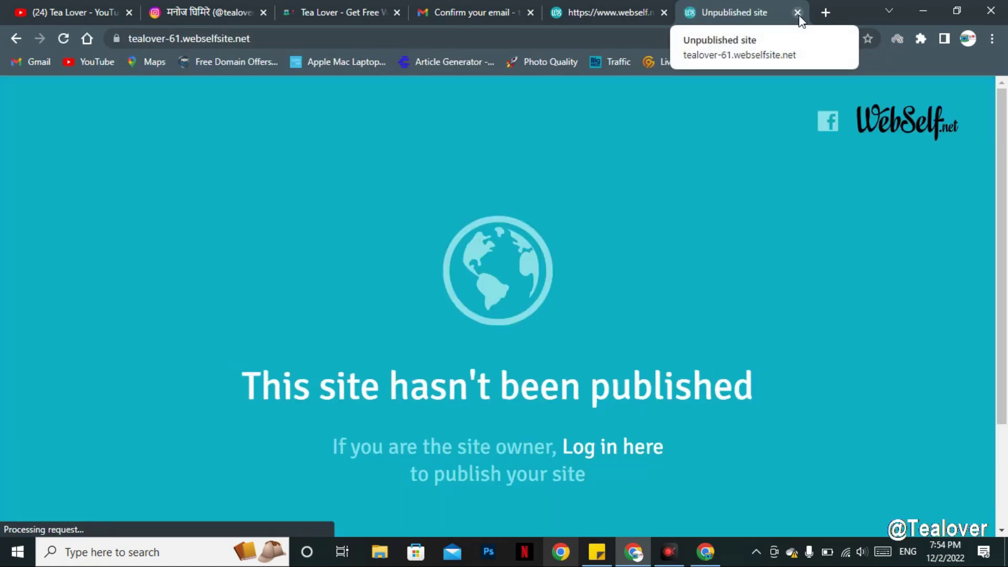
{"action": "left_click", "coordinate": [797, 12]}
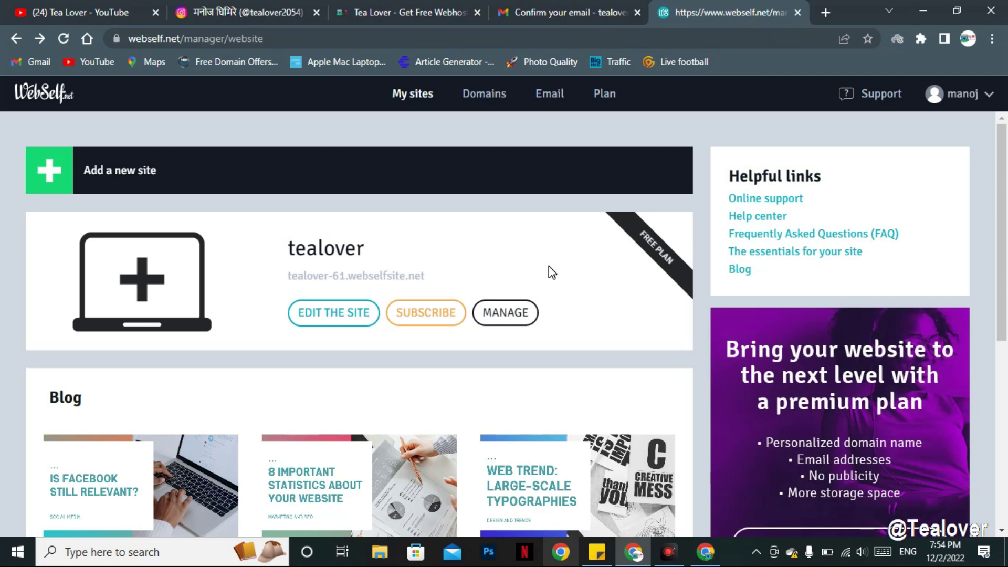
Review the tealover dashboard's 0 page views and 0 visitors, then return to the YouTube channel
{"action": "left_click", "coordinate": [513, 315]}
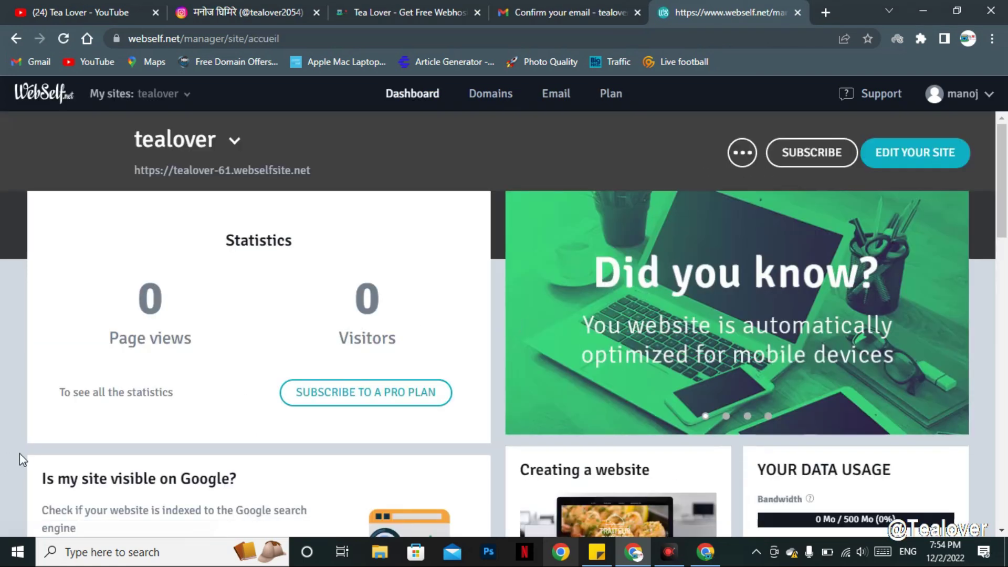
{"action": "scroll", "coordinate": [323, 230], "scroll_direction": "down", "scroll_amount": 3}
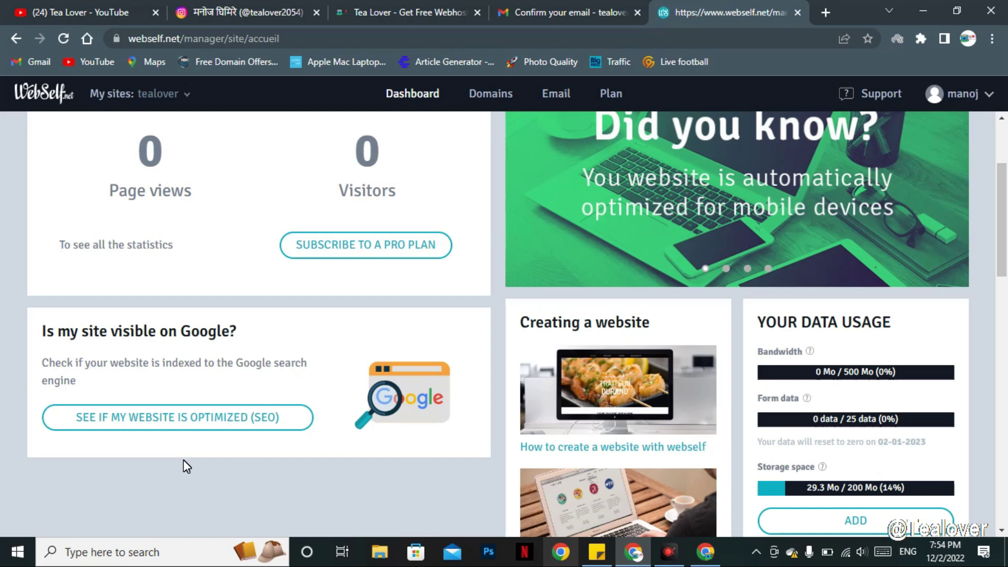
{"action": "scroll", "coordinate": [257, 331], "scroll_direction": "down", "scroll_amount": 7}
{"action": "scroll", "coordinate": [258, 331], "scroll_direction": "up", "scroll_amount": 10}
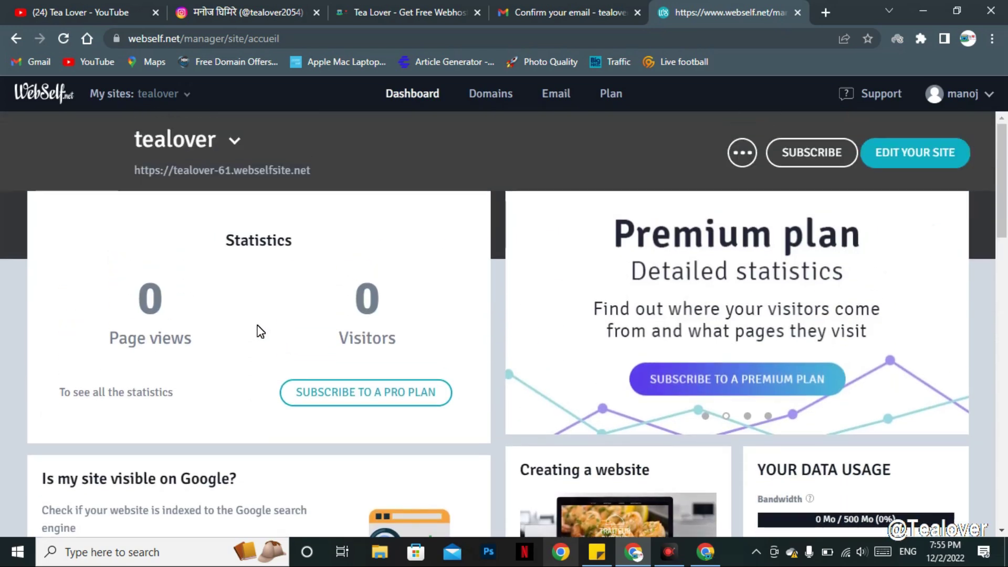
{"action": "left_click", "coordinate": [22, 12]}
{"action": "scroll", "coordinate": [552, 393], "scroll_direction": "down", "scroll_amount": 3}
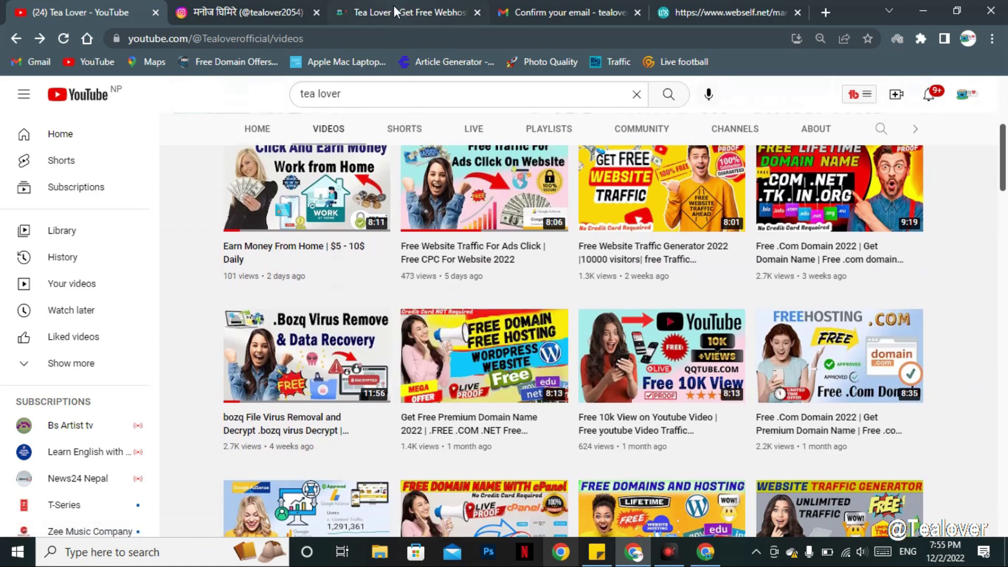
{"action": "left_click", "coordinate": [257, 8]}
{"action": "left_click_drag", "start_coordinate": [475, 116], "coordinate": [596, 128]}
{"action": "left_click", "coordinate": [412, 116]}
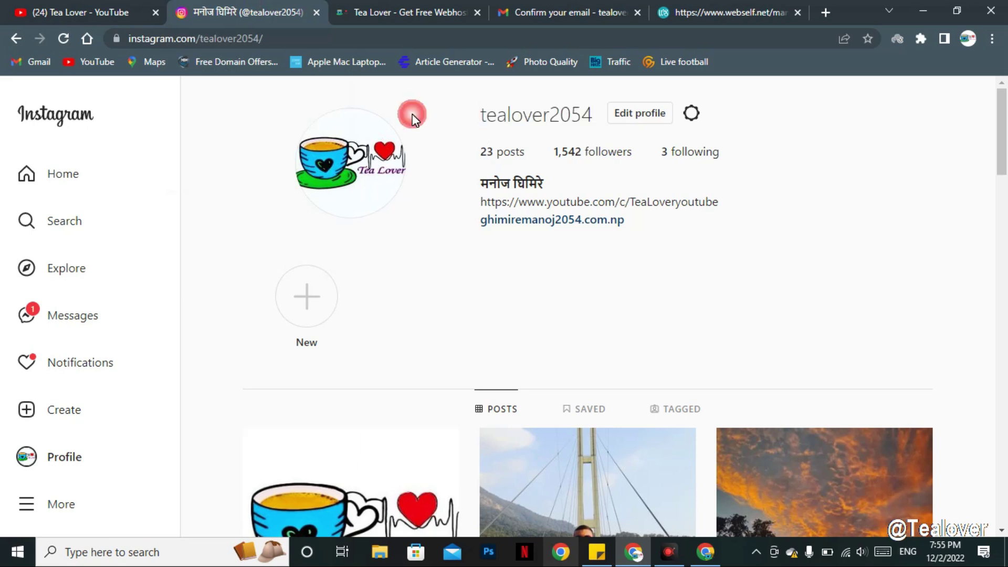
{"action": "left_click", "coordinate": [84, 12]}
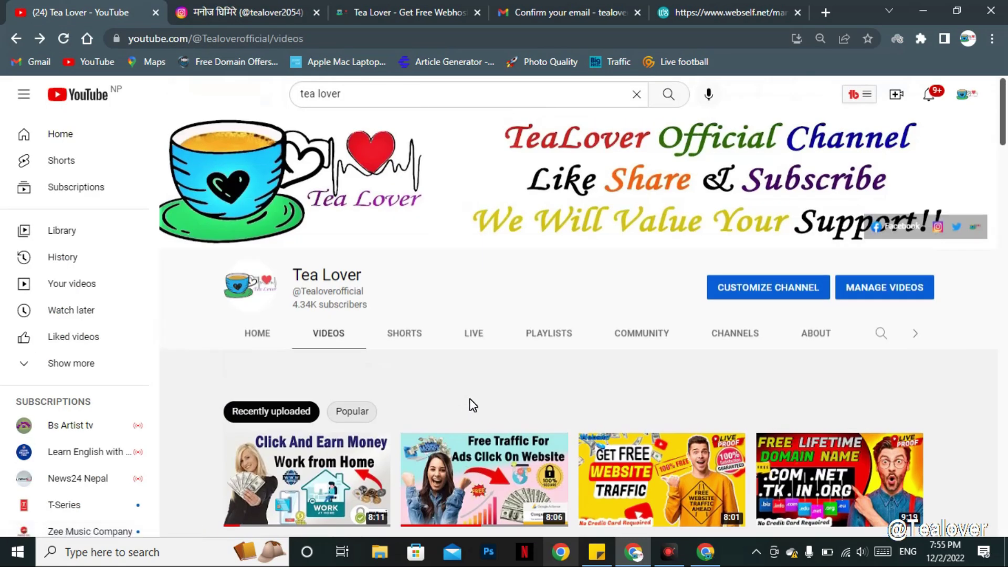